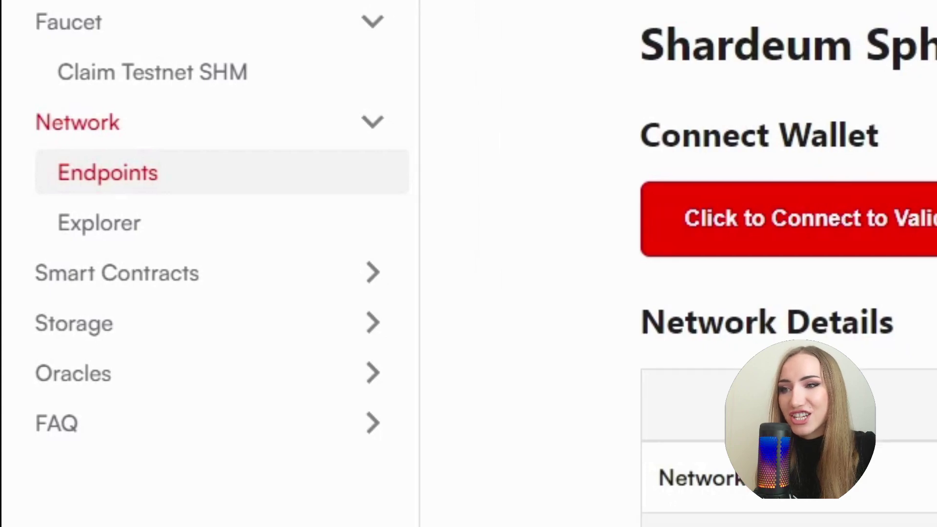
scroll(611, 93, down, 2)
scroll(611, 94, down, 1)
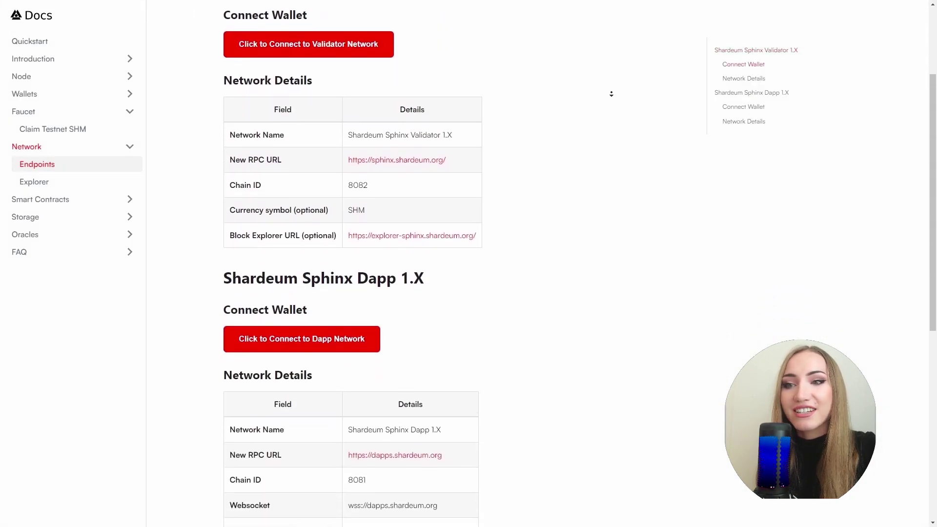
scroll(611, 94, down, 1)
scroll(611, 94, down, 1)
scroll(612, 94, down, 1)
scroll(611, 94, down, 1)
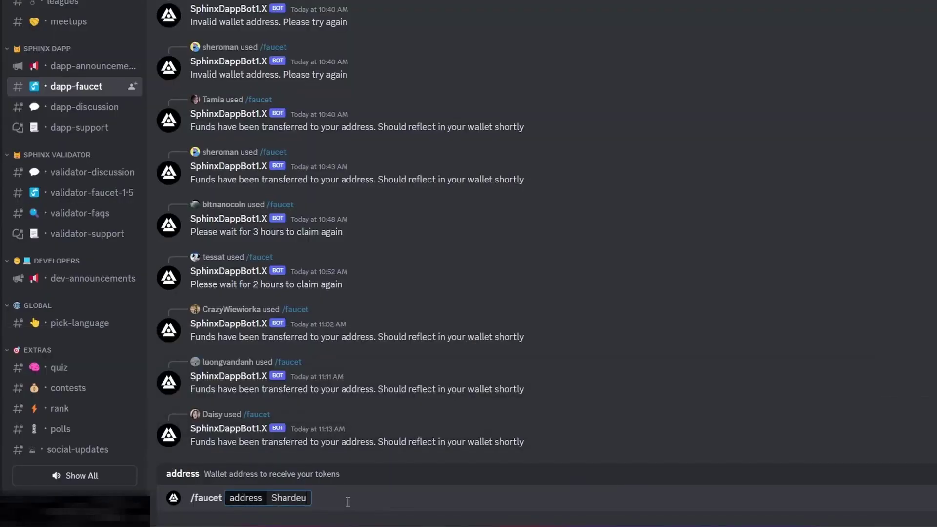
Replace the half-typed text in dapp-faucet with the /faucet claim command
key(BackSpace)
key(BackSpace)
key(BackSpace)
key(BackSpace)
key(BackSpace)
key(BackSpace)
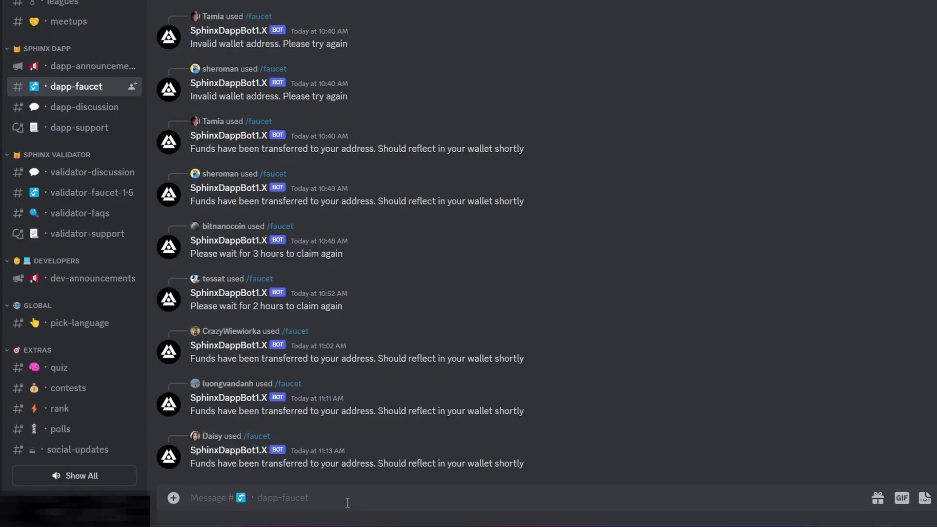
text(/)
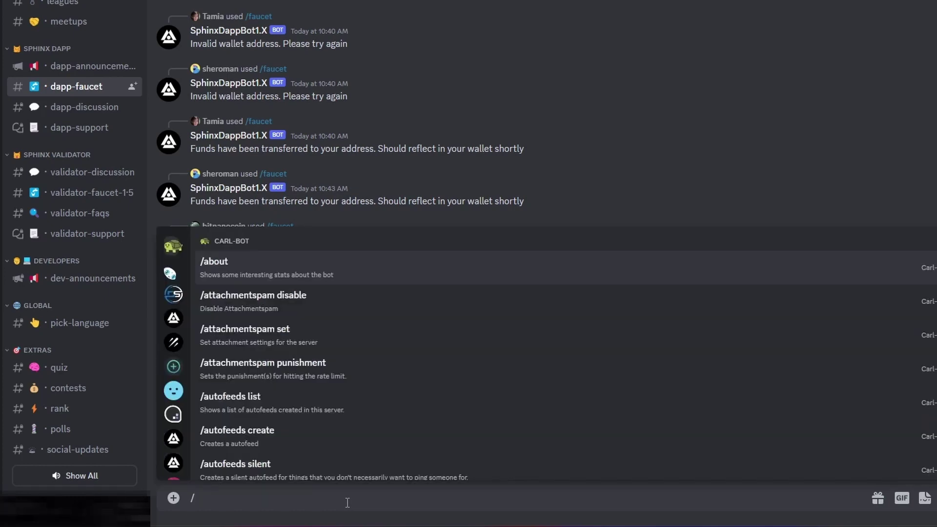
text(fa)
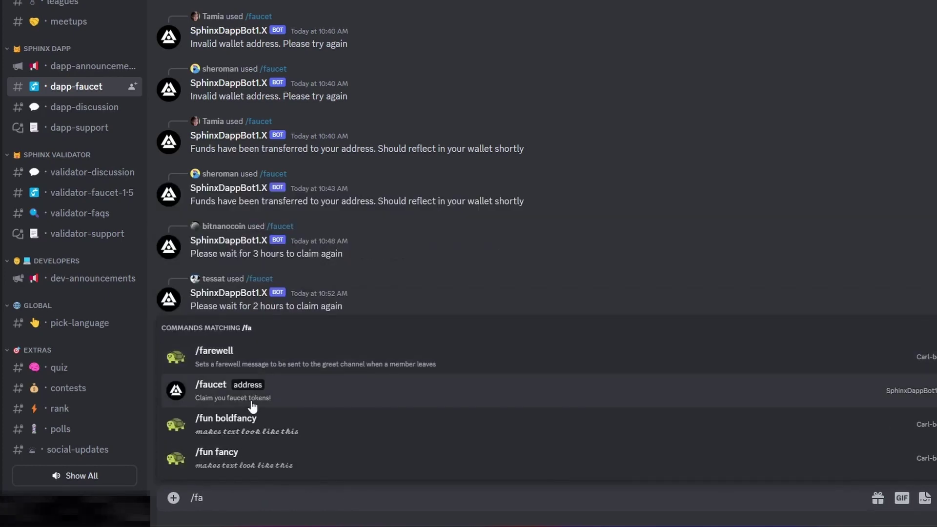
click(251, 399)
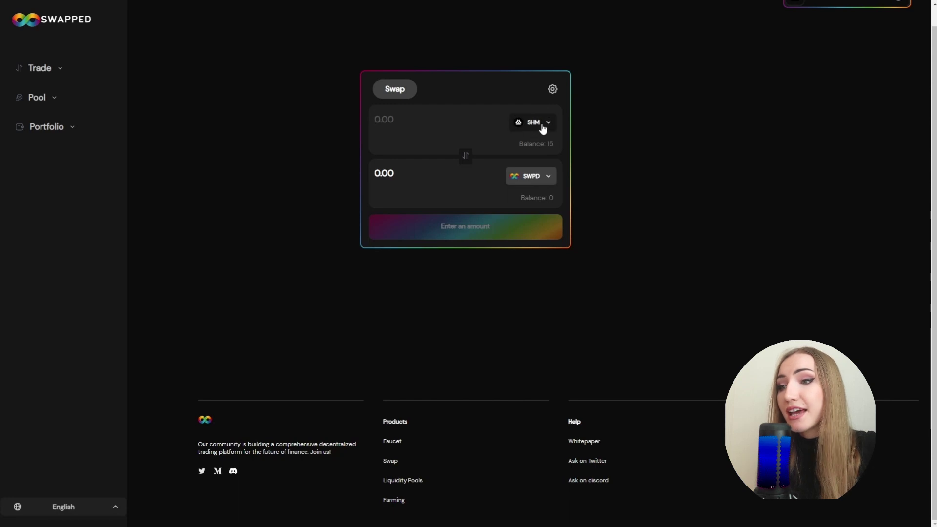
text(1)
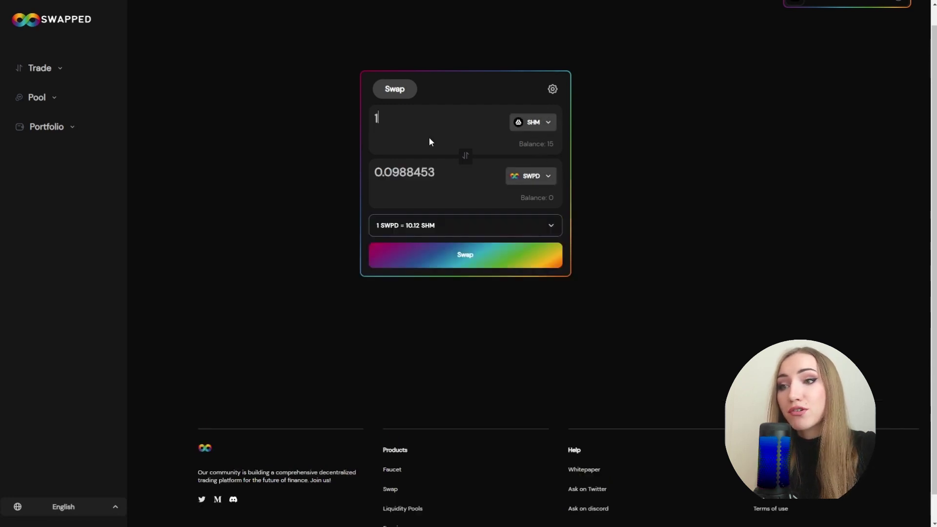
Swap 1 SHM for SWPD and dismiss the submitted notice
click(471, 256)
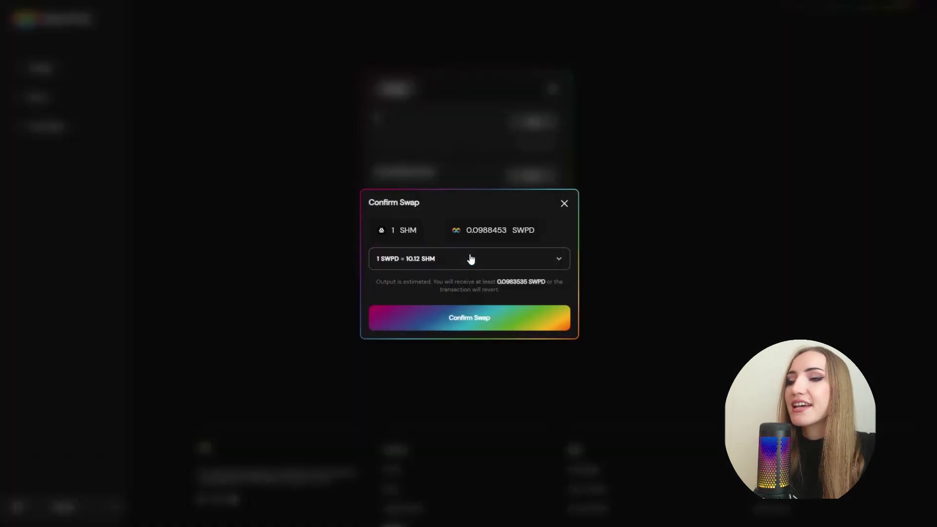
click(459, 319)
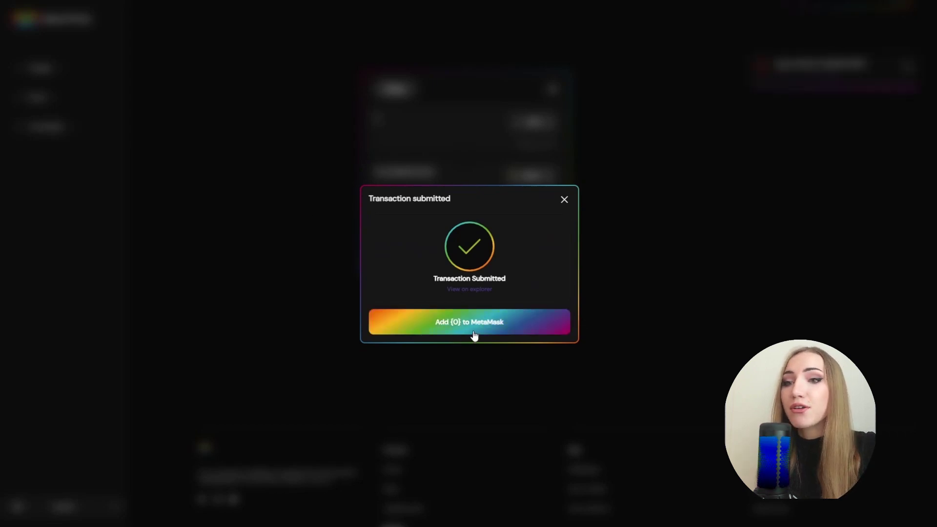
click(550, 183)
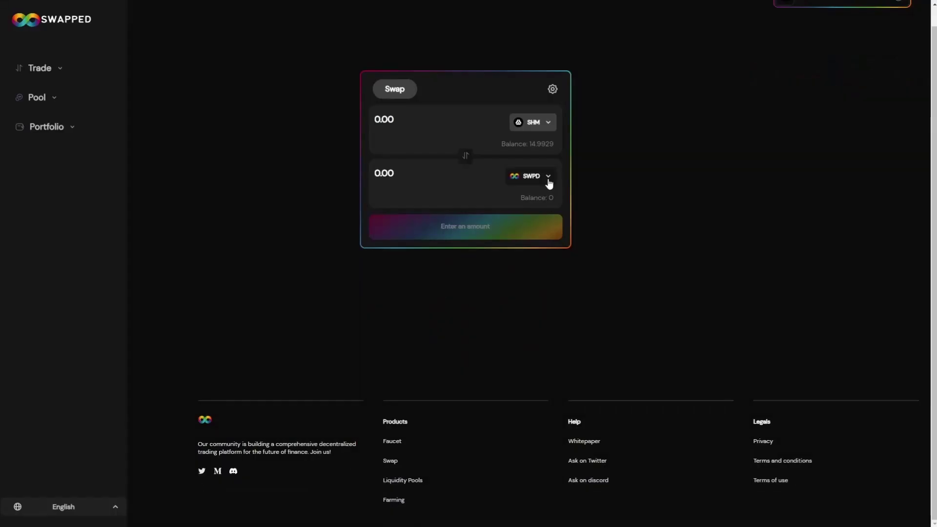
Swap another 1 SHM for about 18 DOGE
click(549, 184)
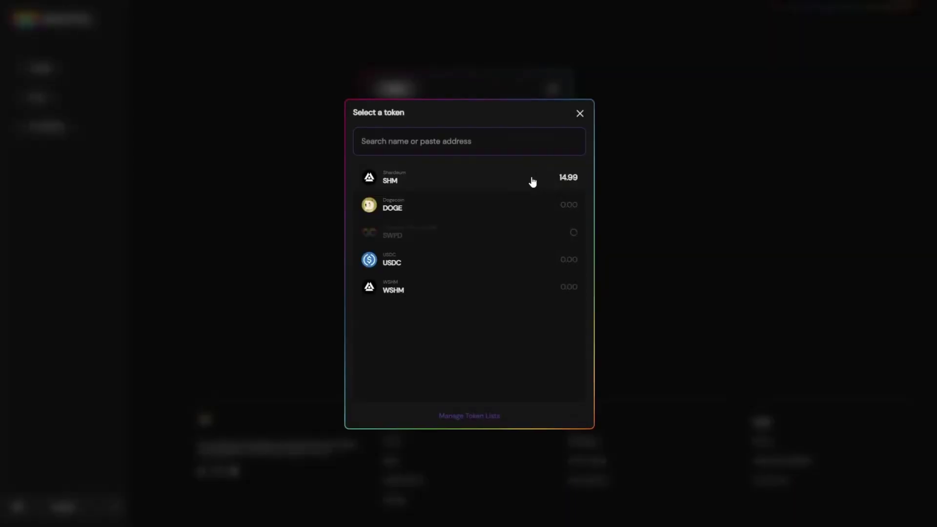
click(397, 208)
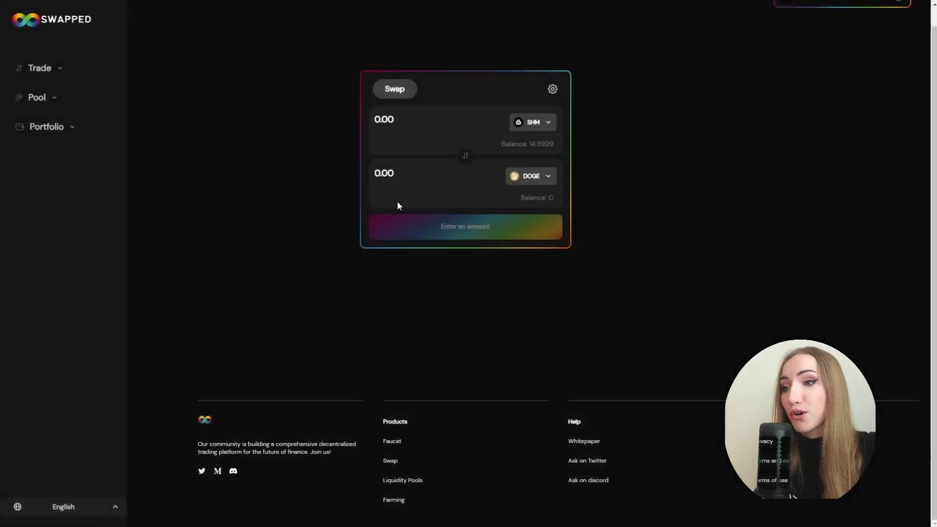
click(374, 120)
text(1)
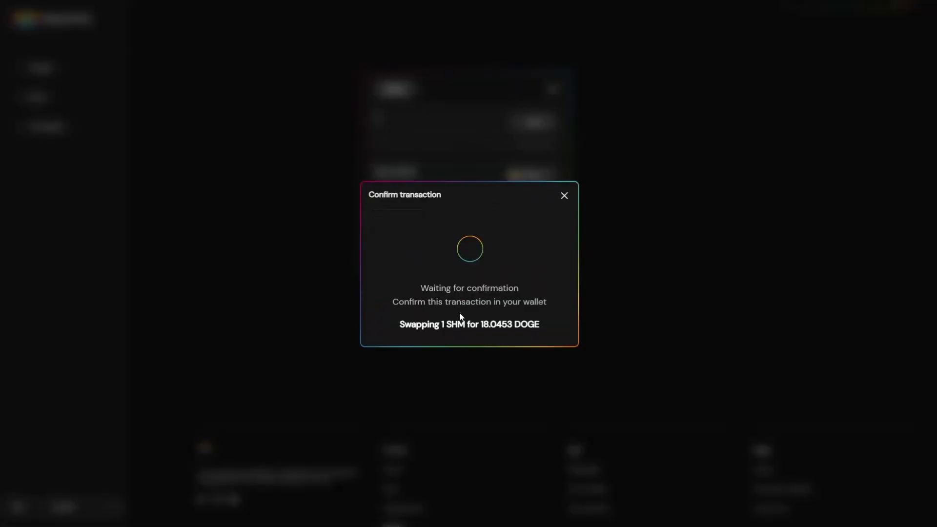
click(564, 201)
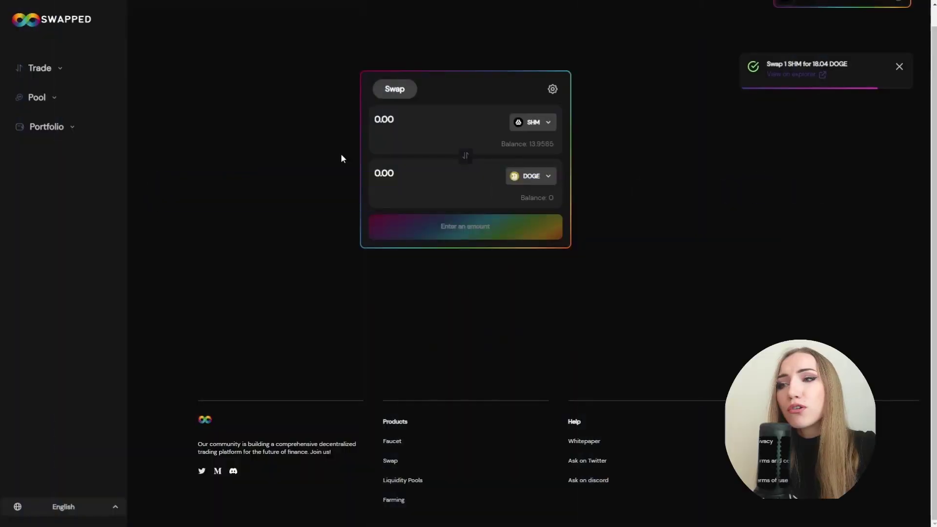
click(37, 98)
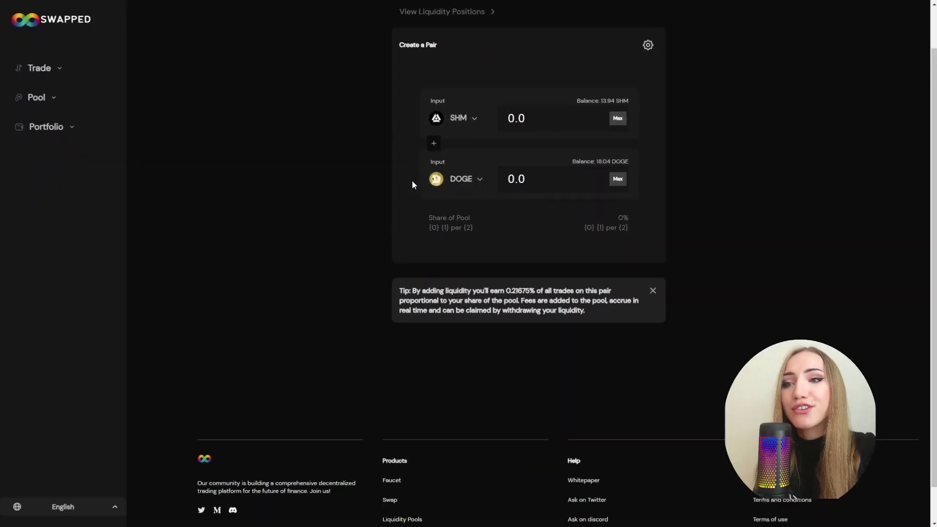
Supply 0.3 SHM with 5.4297 DOGE to the SHM/DOGE pool
click(510, 117)
text(0.3)
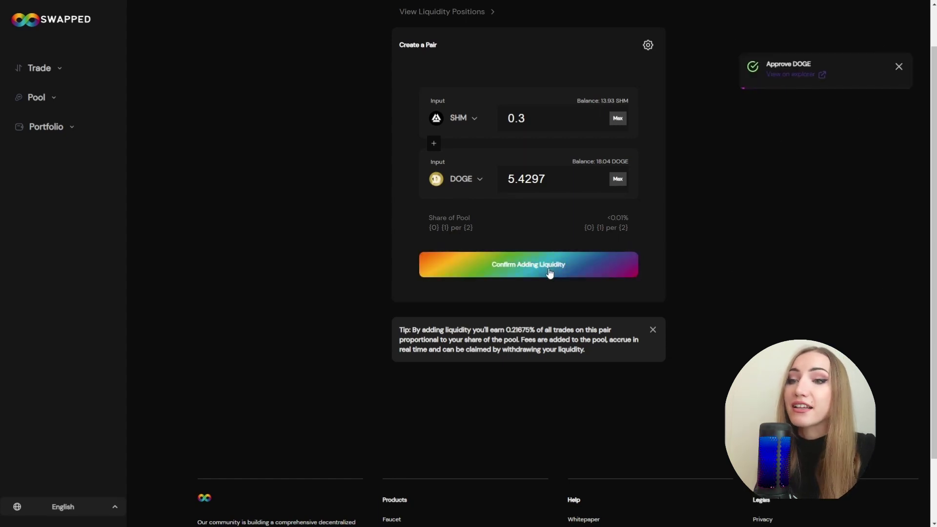
click(550, 273)
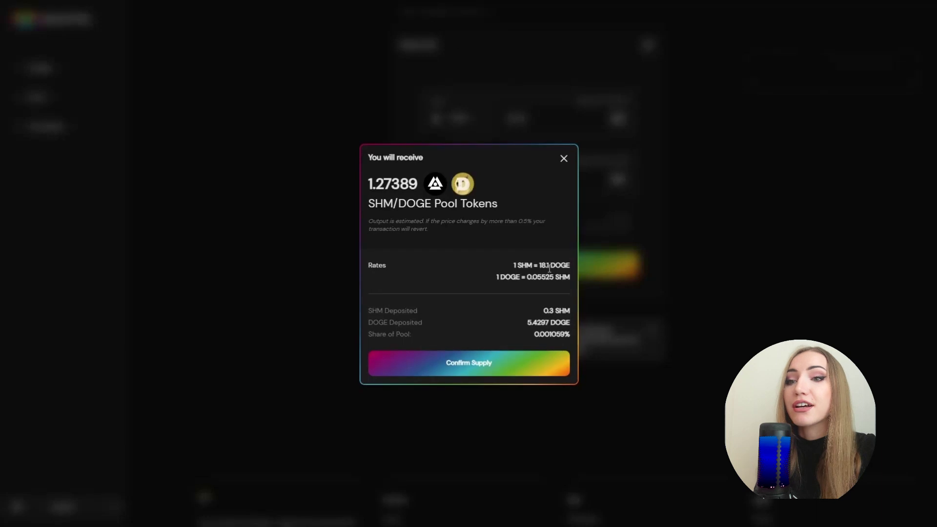
click(449, 365)
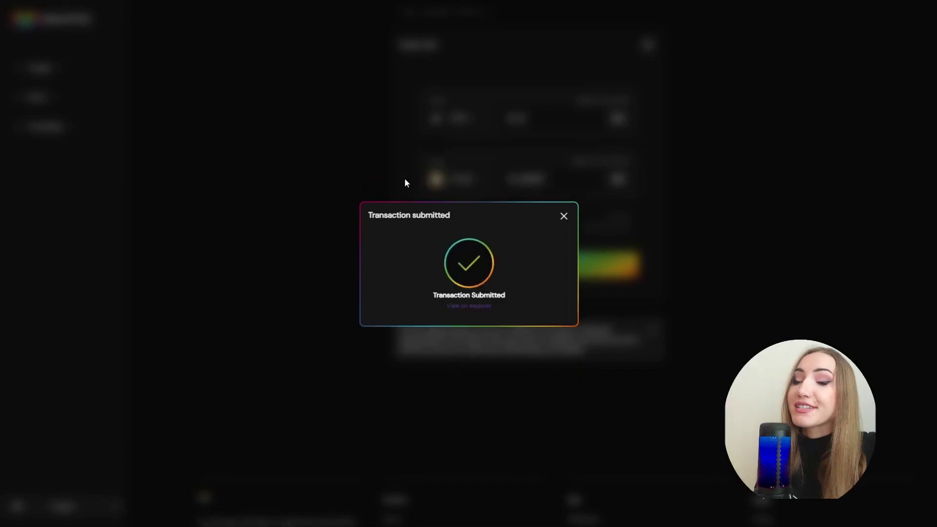
click(562, 216)
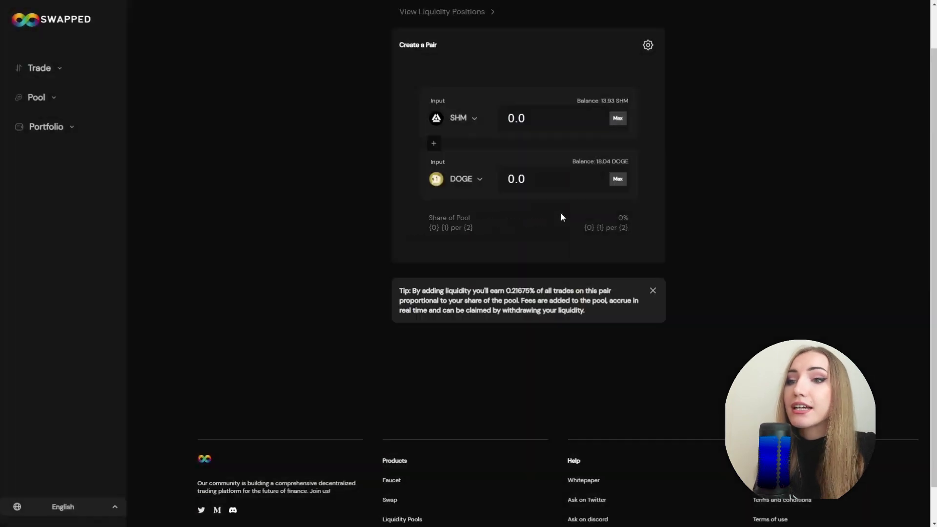
click(51, 104)
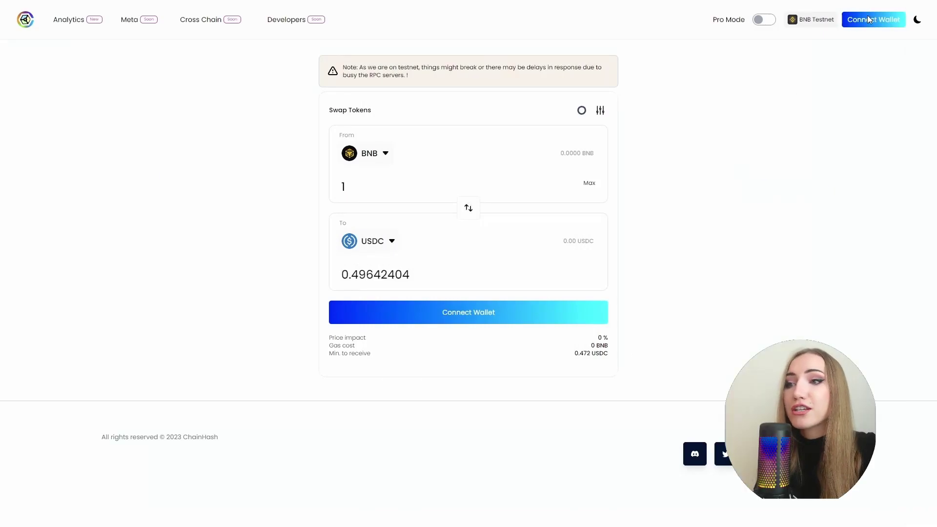
Connect the wallet on ChainHash and swap 1 SHM for DOGE
click(867, 25)
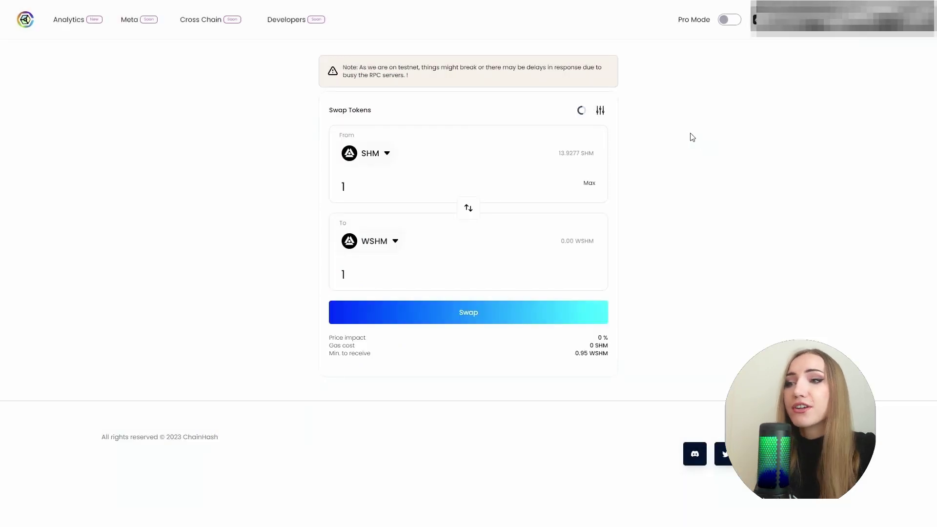
click(393, 245)
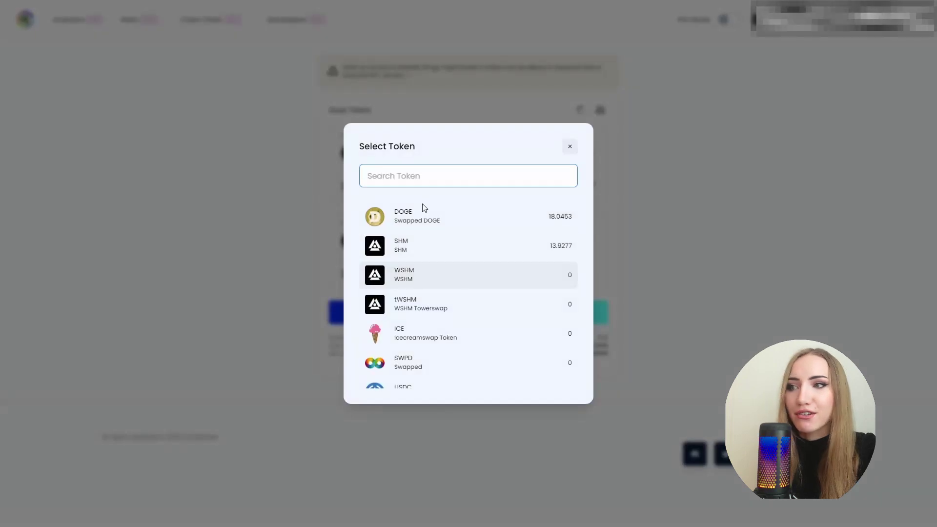
click(420, 222)
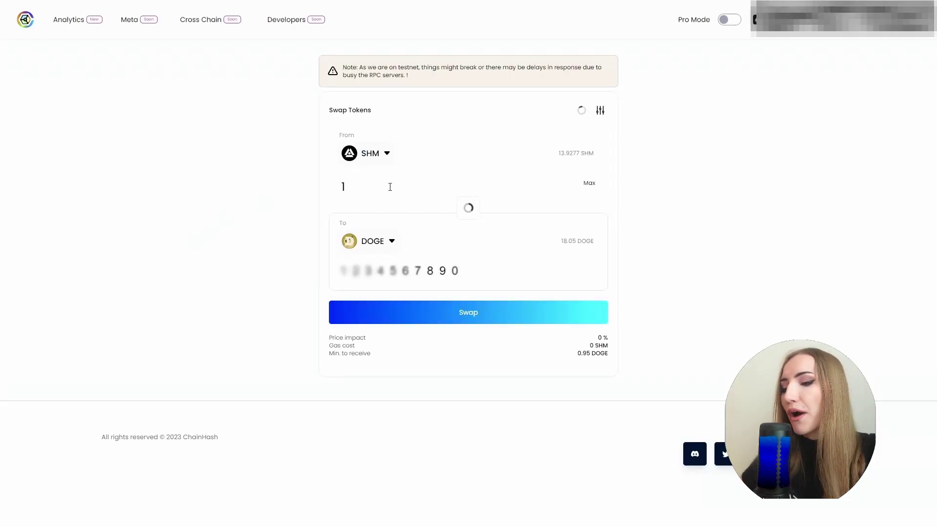
click(350, 190)
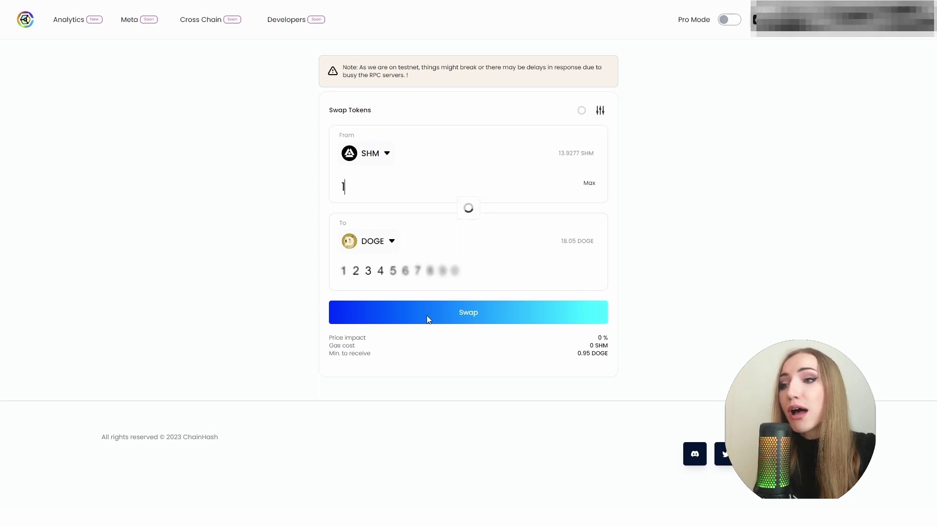
click(450, 318)
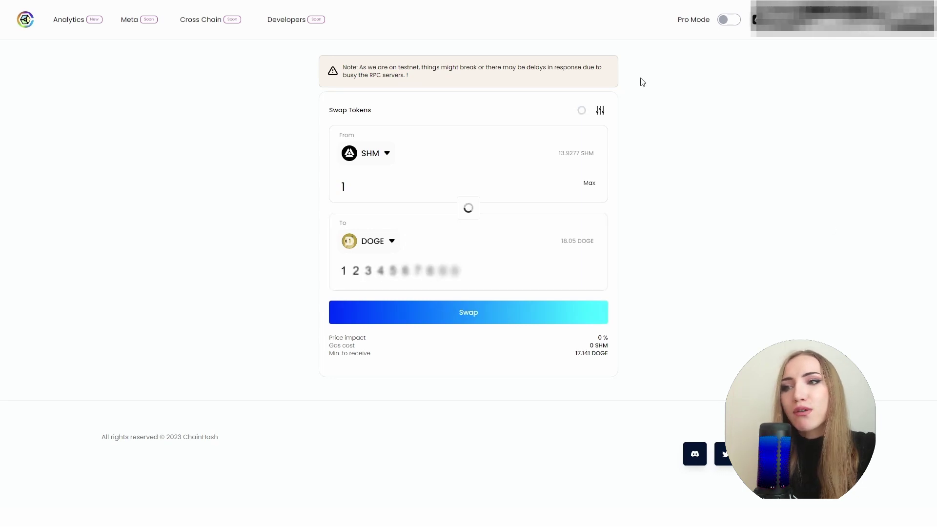
Submit a swap of 1 SHM for USDC
click(378, 243)
scroll(423, 272, down, 2)
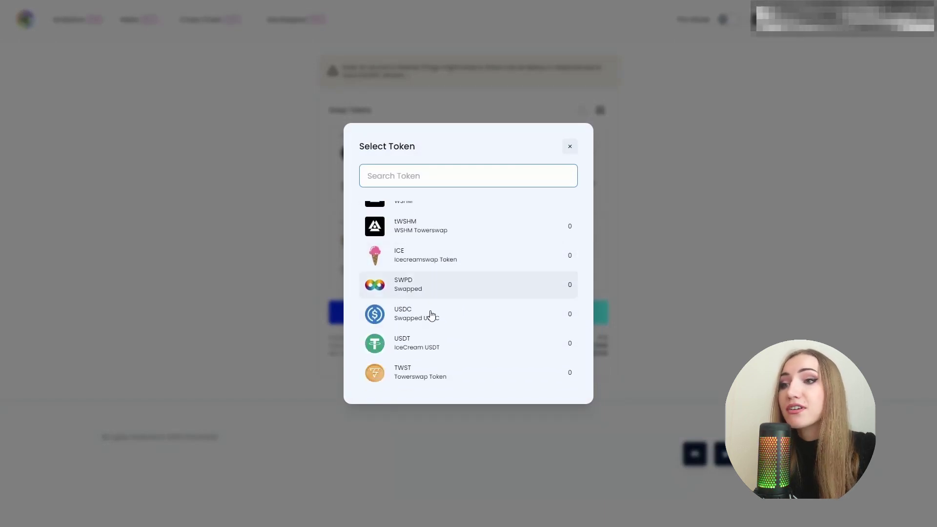
click(431, 310)
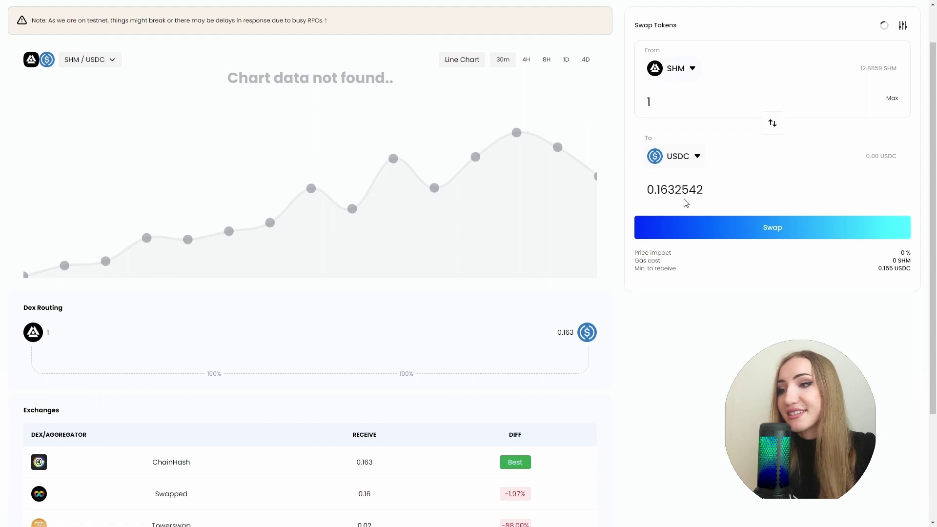
click(708, 219)
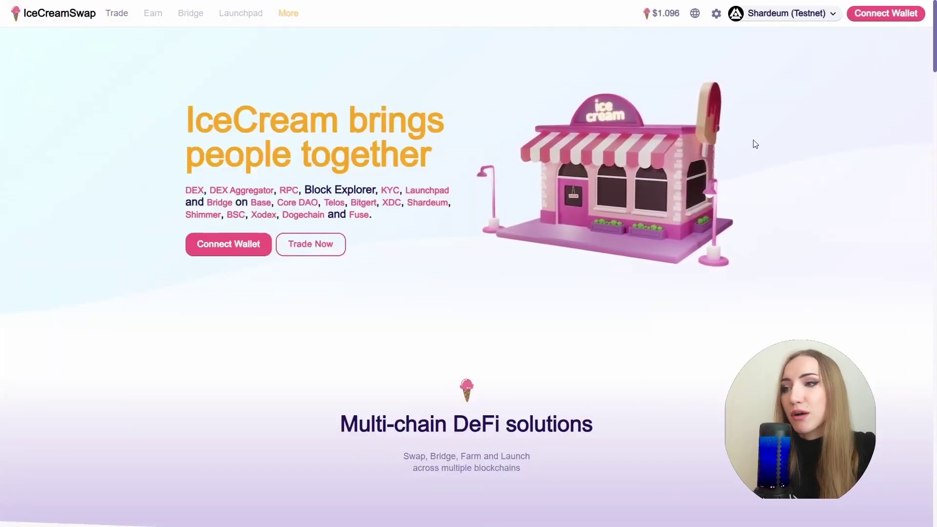
Connect the wallet, then choose Instant (7) speed and 1.0% slippage in swap settings
click(869, 22)
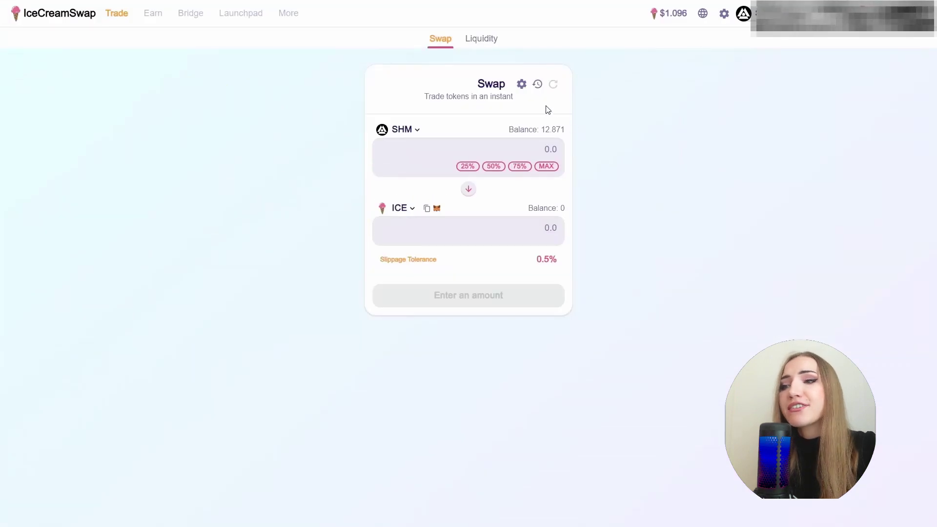
click(522, 84)
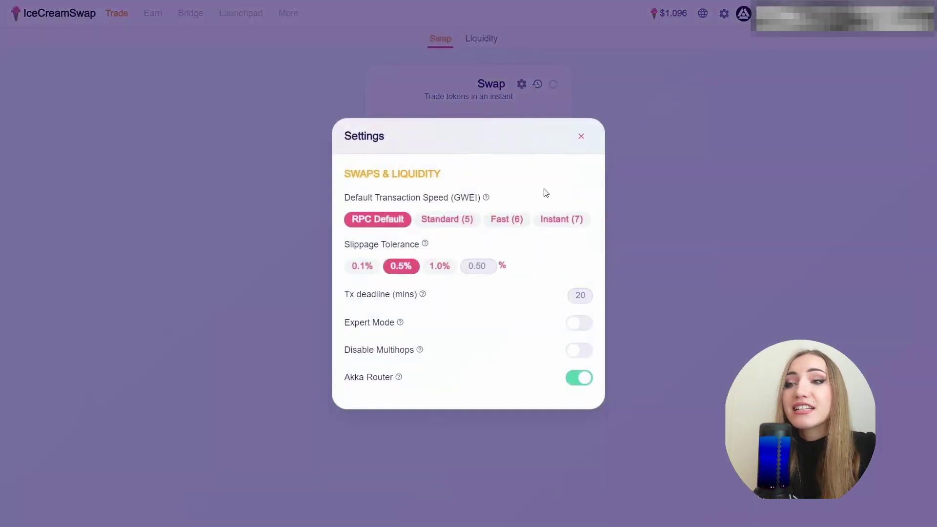
click(560, 222)
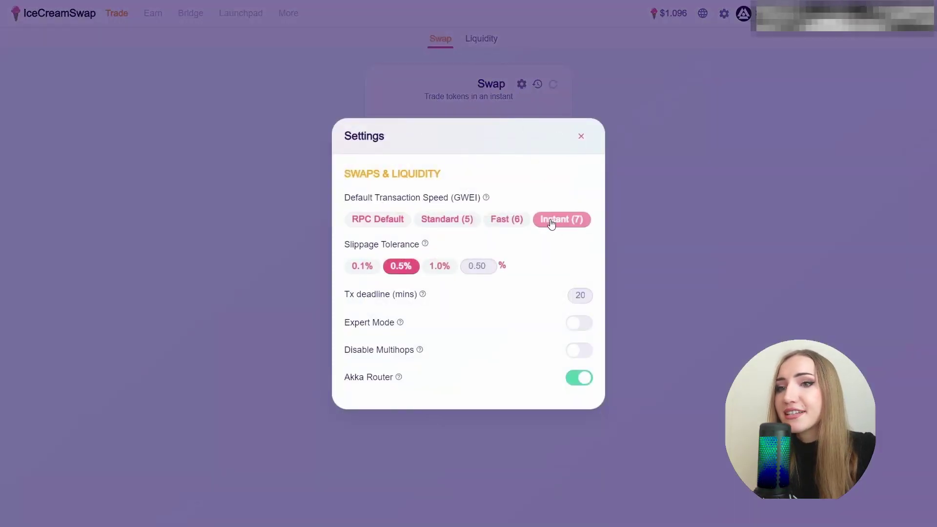
click(441, 267)
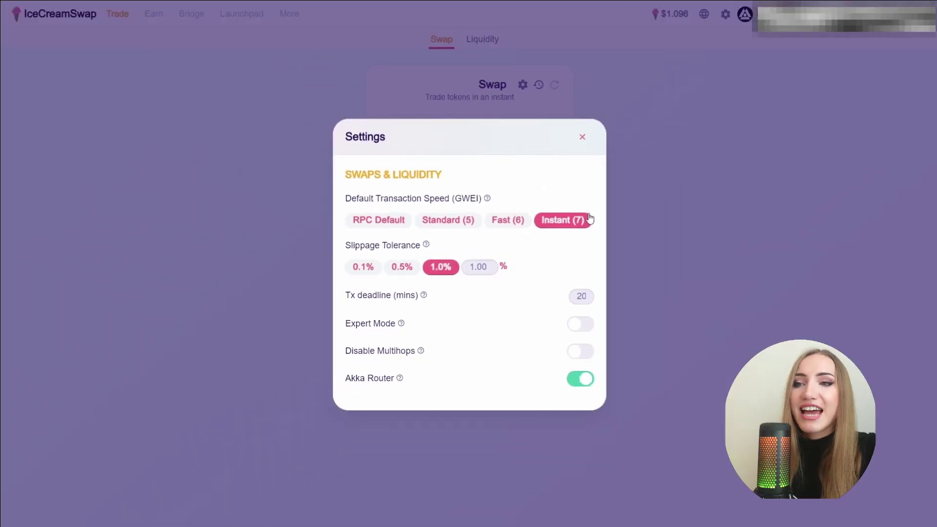
click(663, 198)
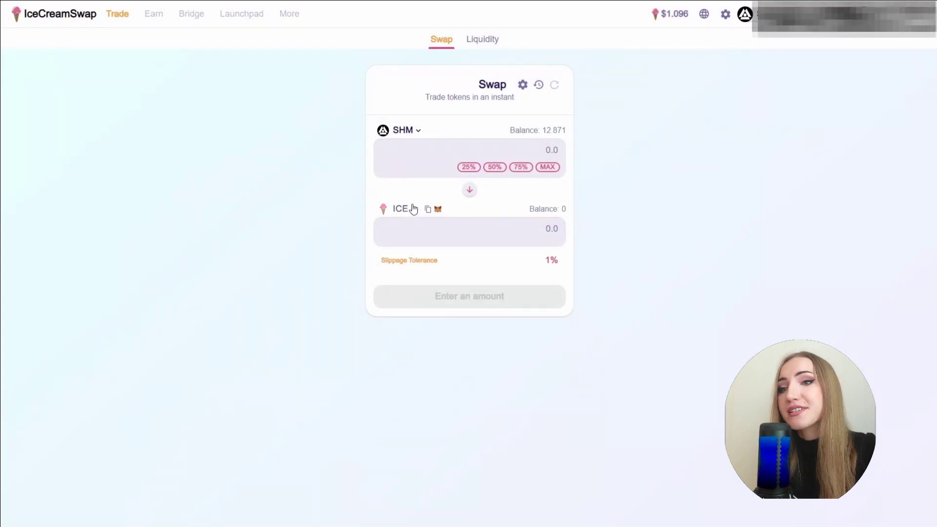
Swap 1 SHM for ICE and dismiss the submitted notice
click(540, 147)
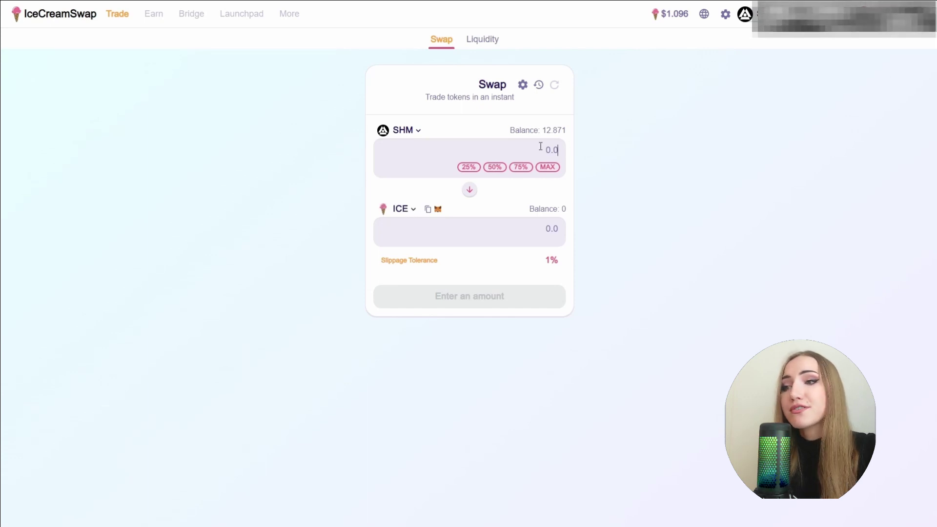
text(1)
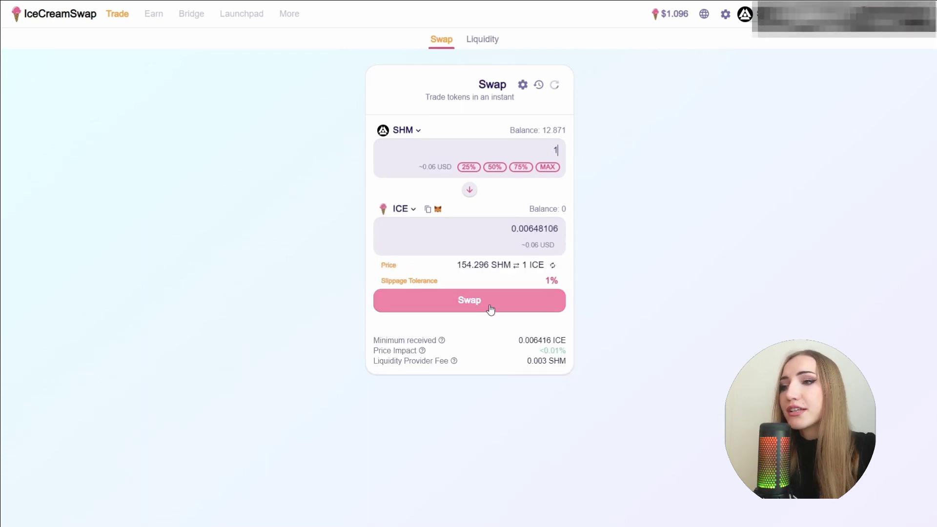
click(490, 309)
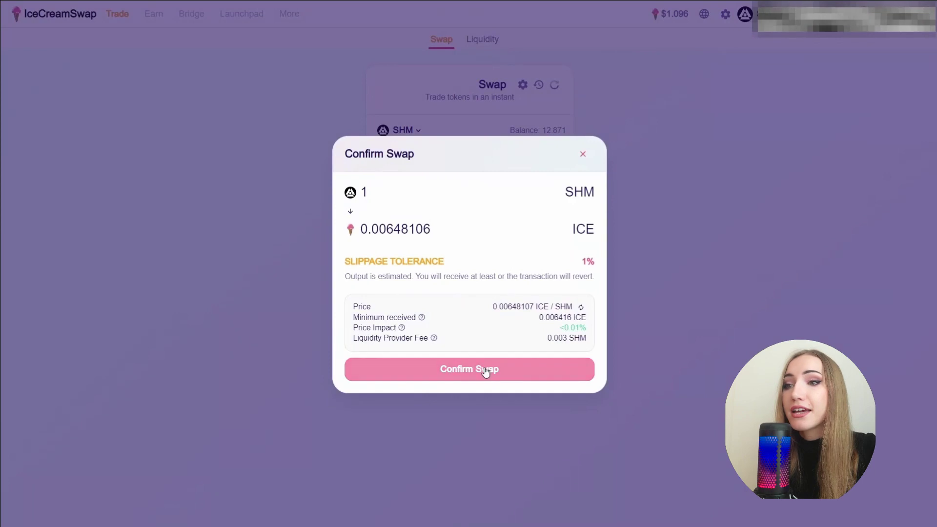
click(486, 371)
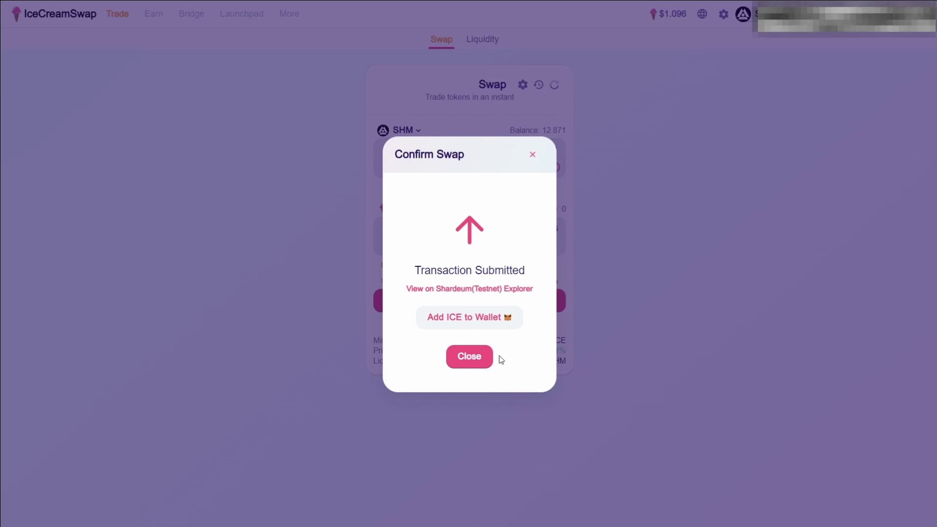
click(471, 358)
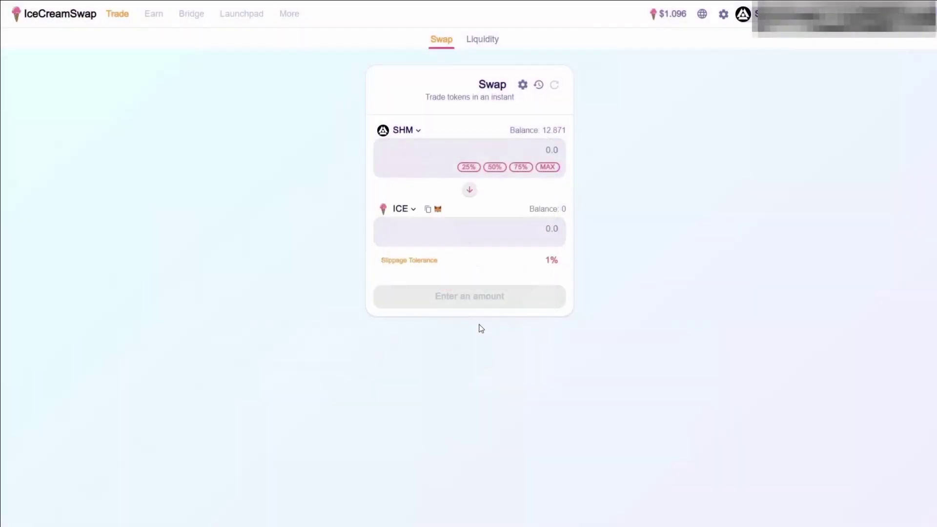
Swap another 1 SHM for USDT
click(408, 212)
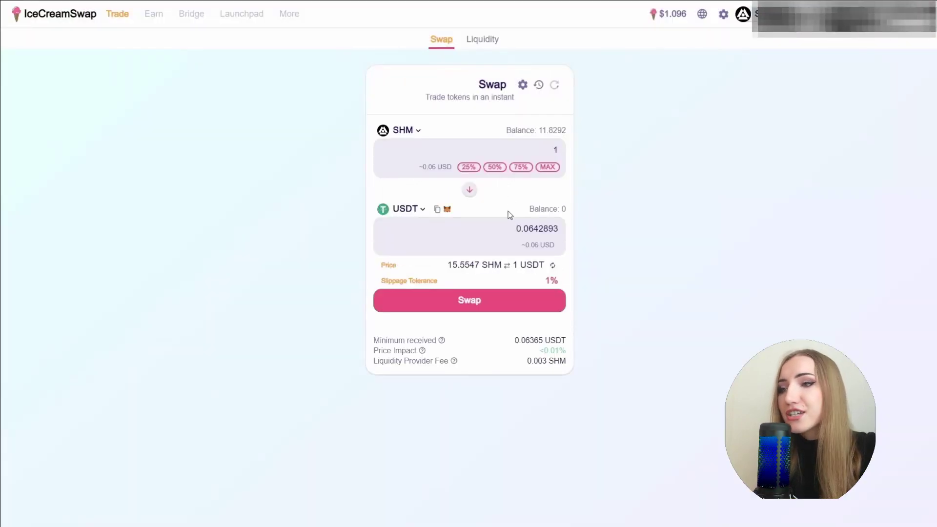
click(503, 308)
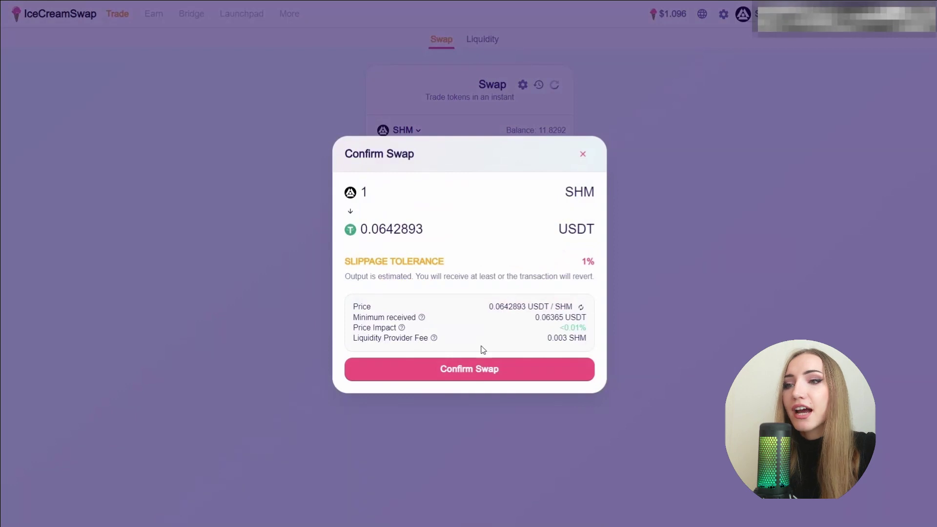
click(468, 372)
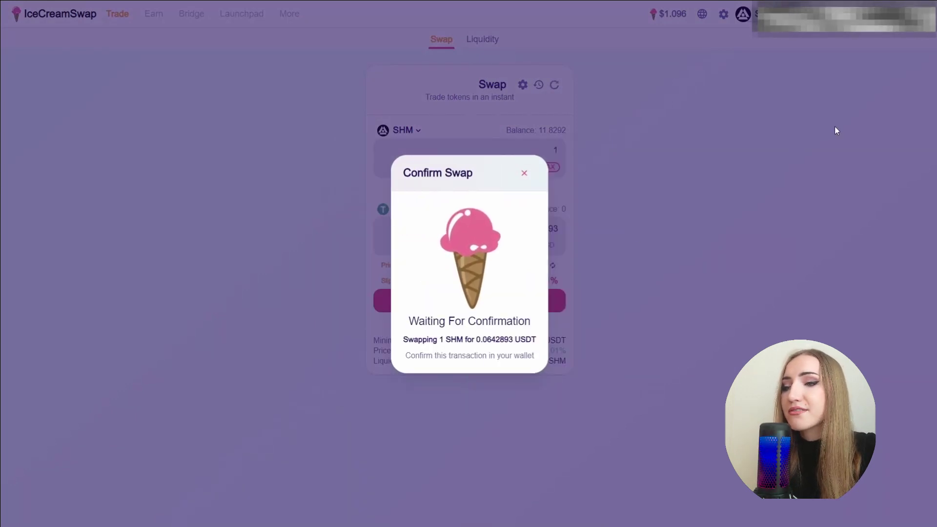
click(703, 224)
Supply SHM with the entire ICE balance to the SHM-ICE pool
click(486, 44)
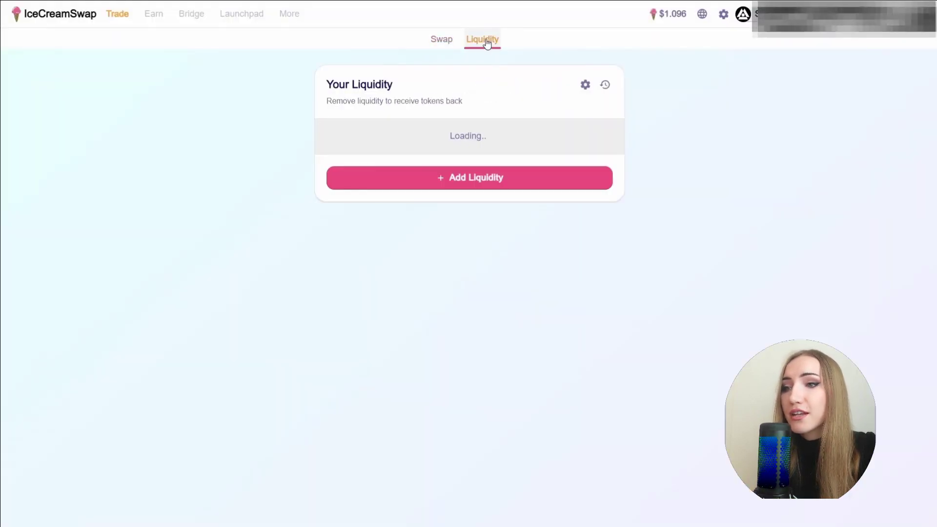
click(489, 177)
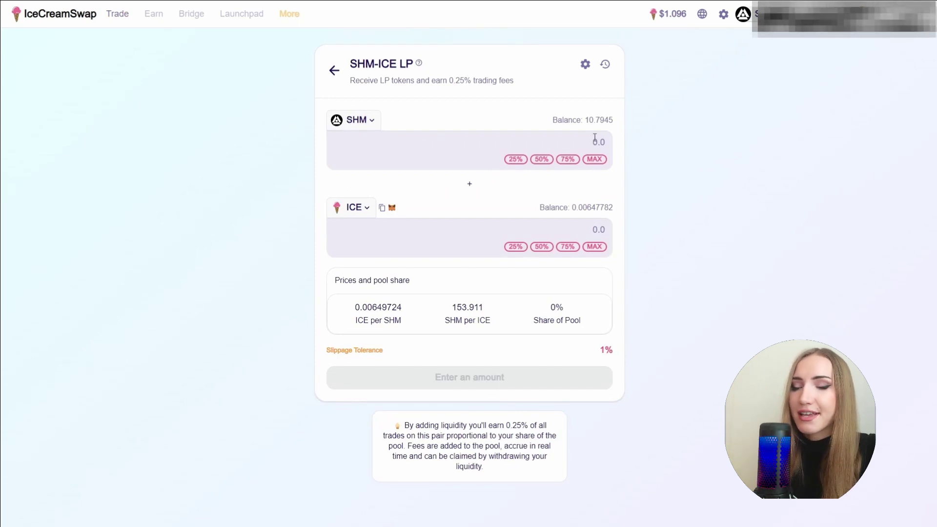
click(595, 247)
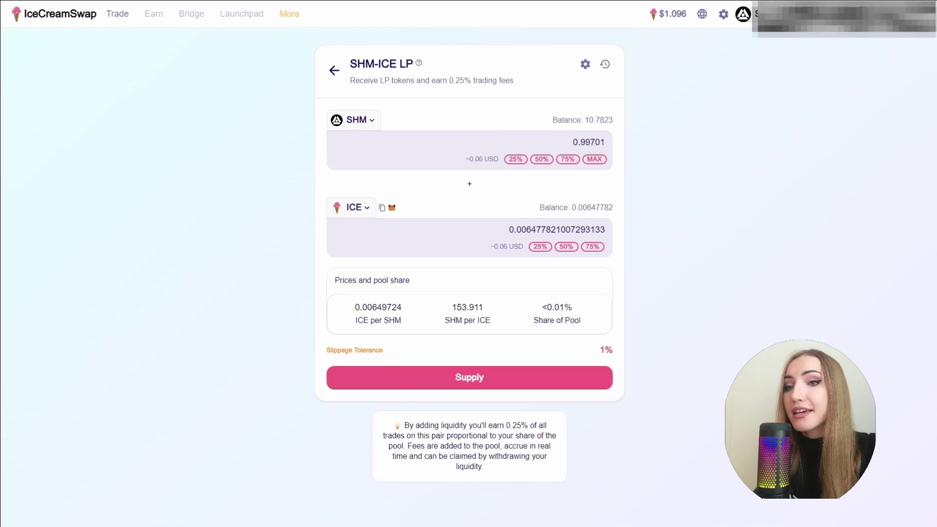
click(542, 388)
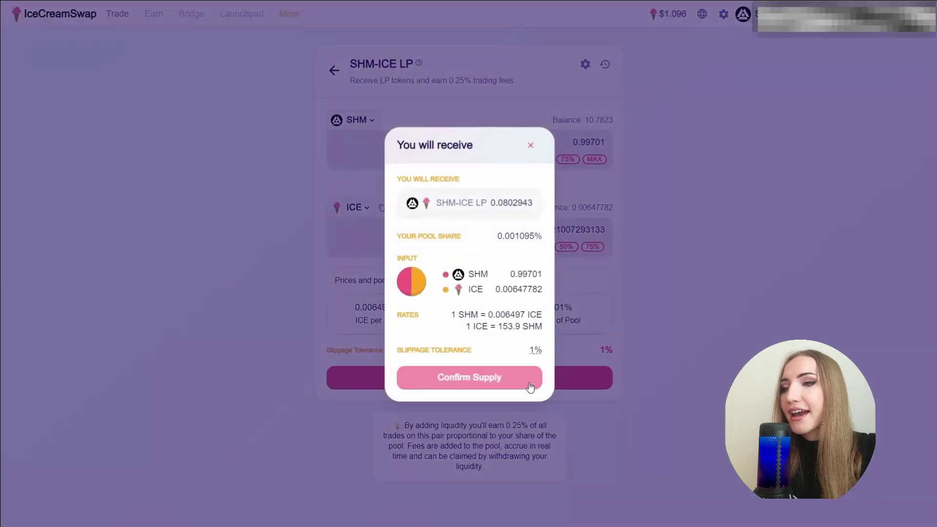
click(484, 375)
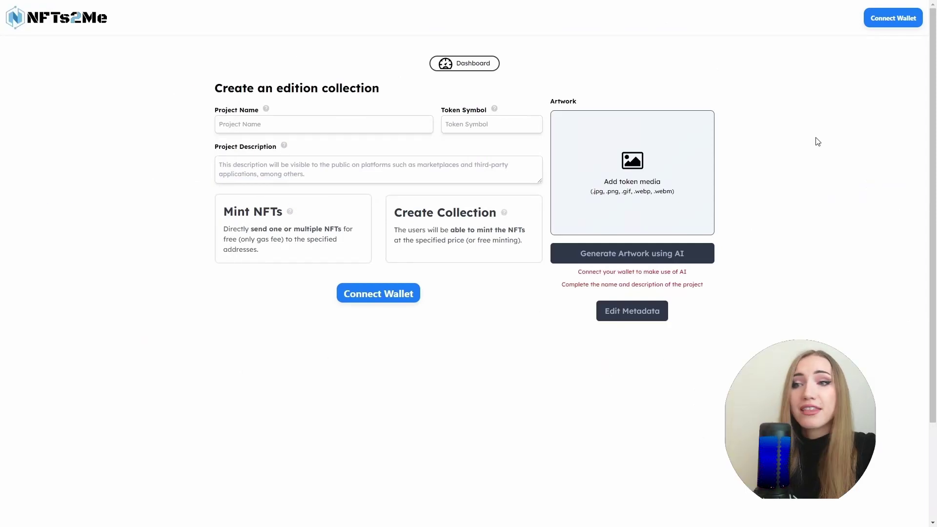
Connect MetaMask, use 123 for name, symbol and description, generate AI artwork, choose Create Collection
click(882, 20)
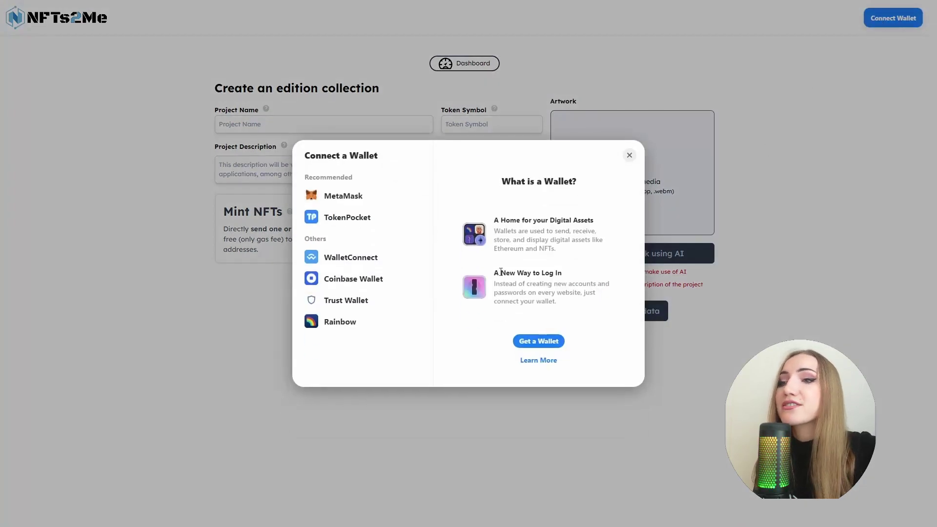
click(333, 195)
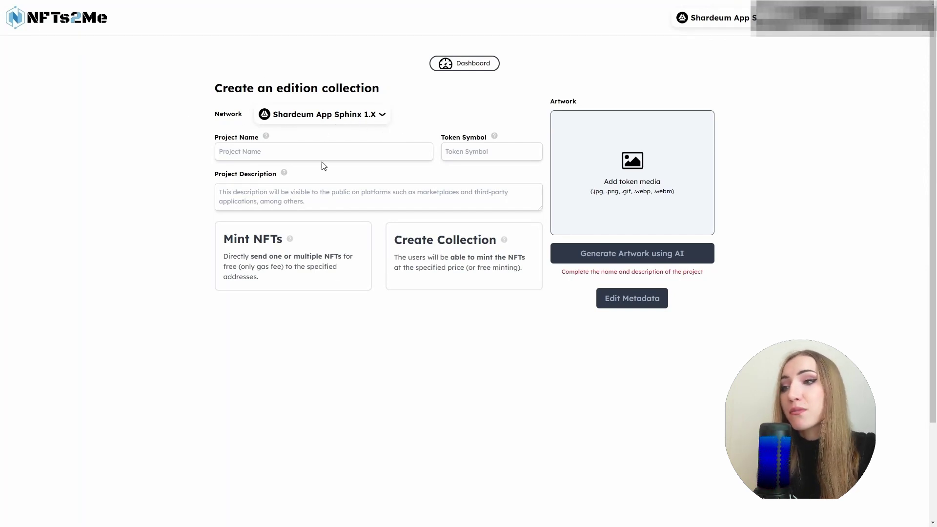
click(317, 149)
text(123)
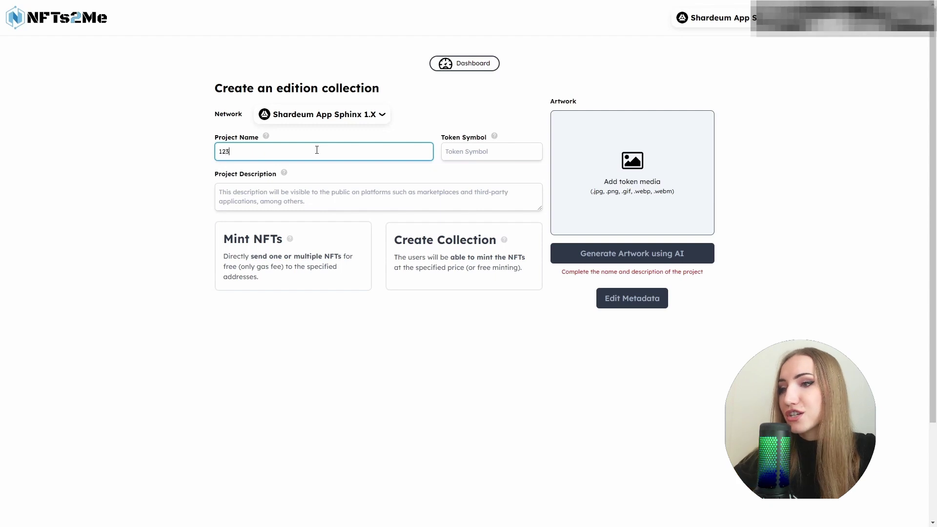
click(472, 155)
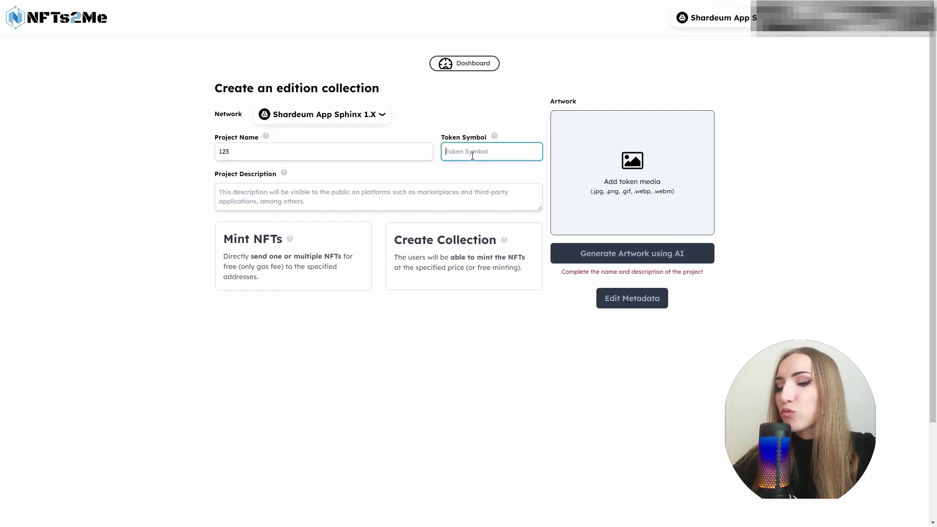
text(123)
click(443, 192)
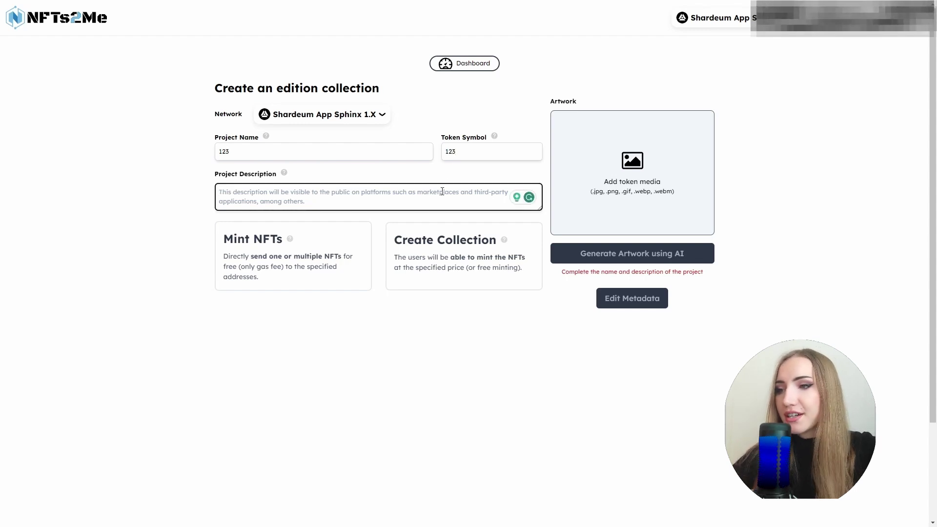
text(123)
click(632, 253)
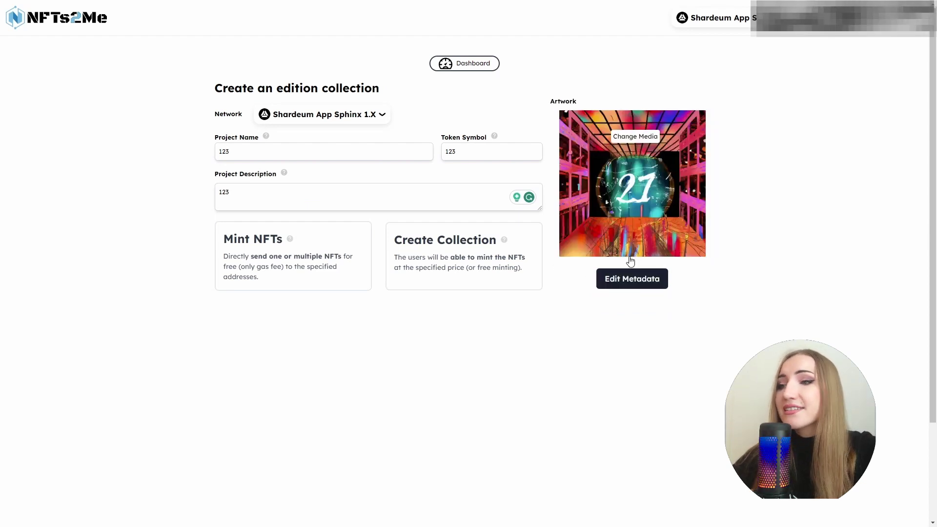
click(499, 276)
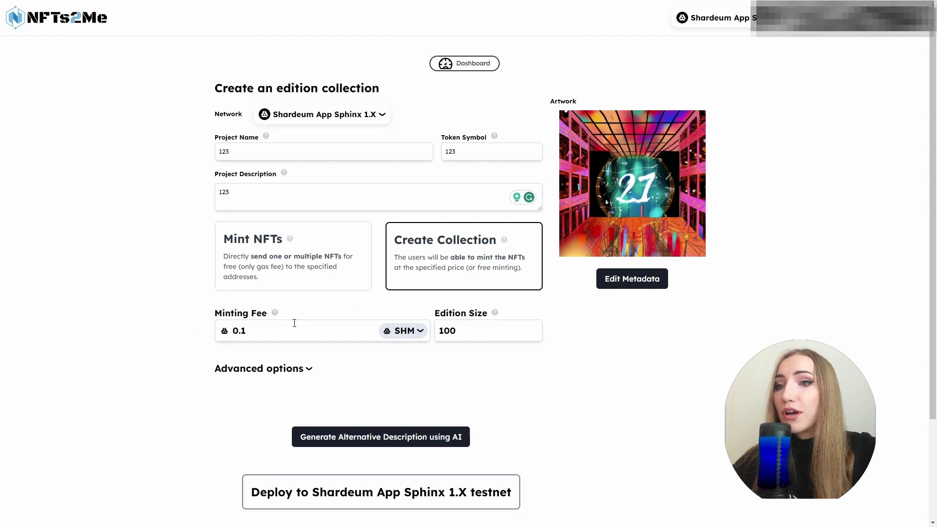
Set the minting fee to 0.01 SHM and deploy to Shardeum App Sphinx 1.X testnet
click(258, 330)
text(0.01)
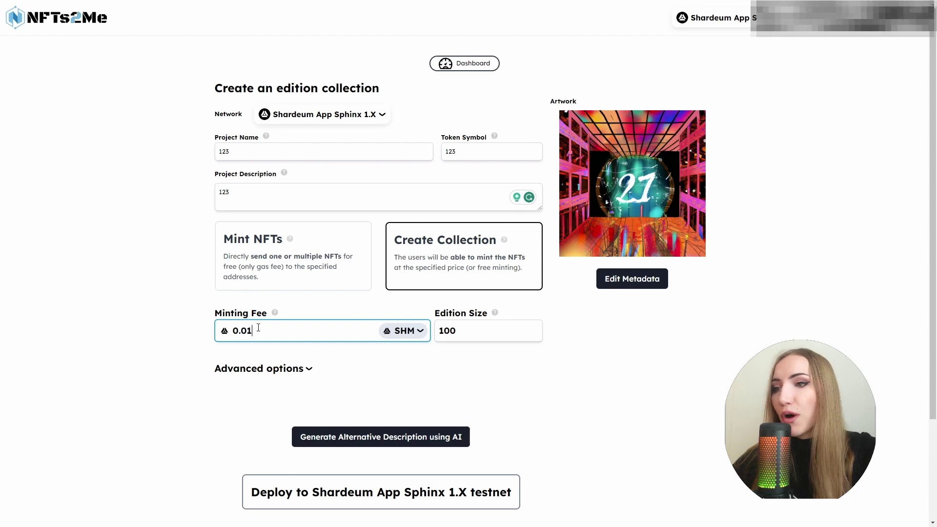
click(269, 368)
scroll(278, 333, down, 1)
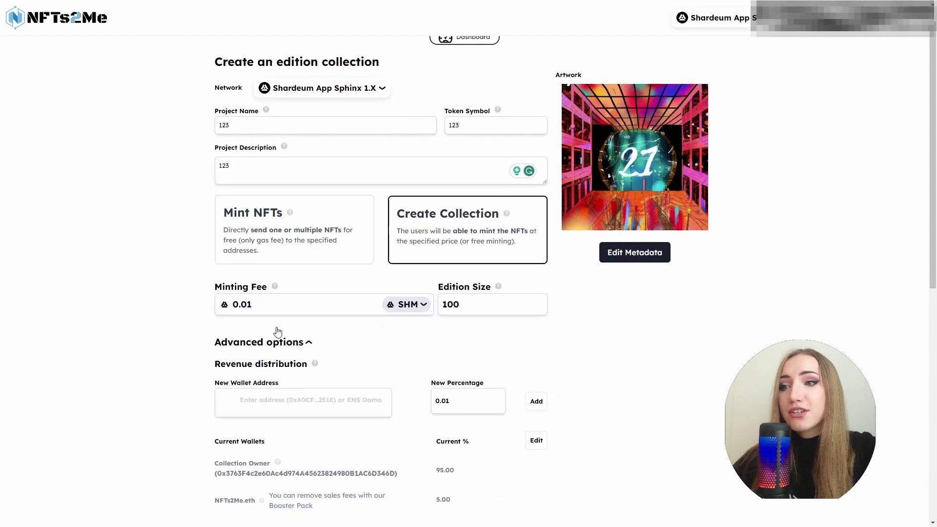
scroll(277, 333, down, 4)
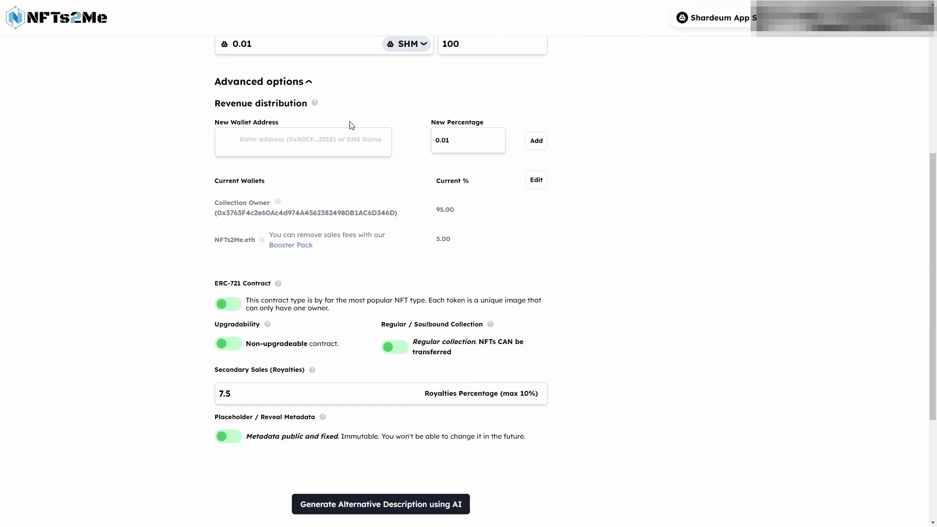
scroll(234, 335, down, 2)
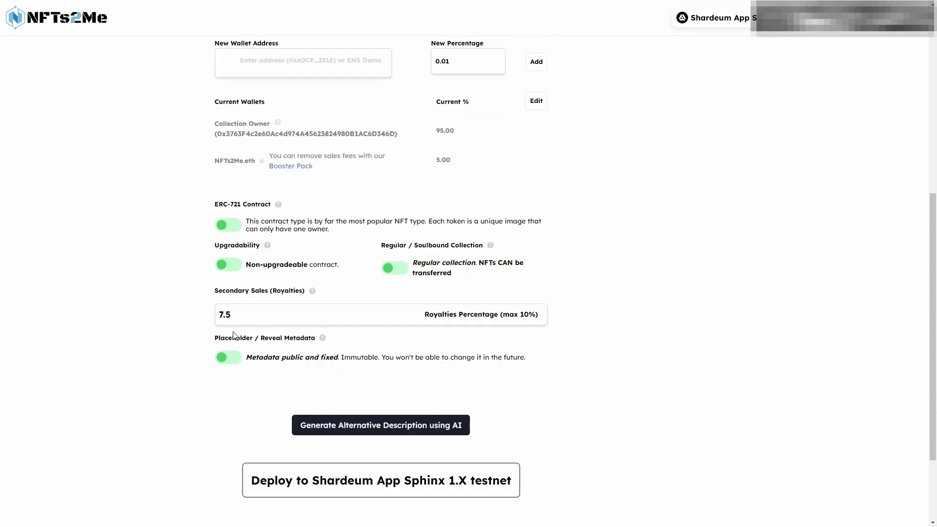
click(330, 454)
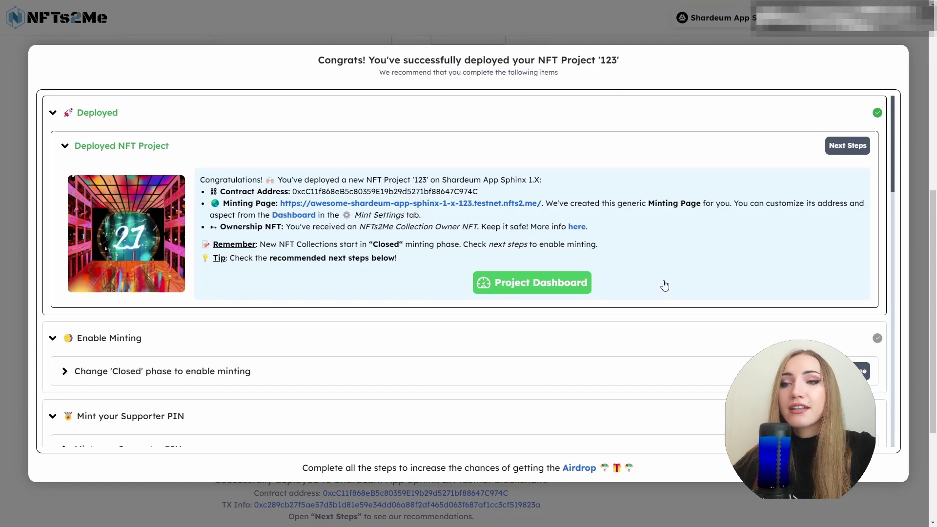
scroll(664, 285, down, 2)
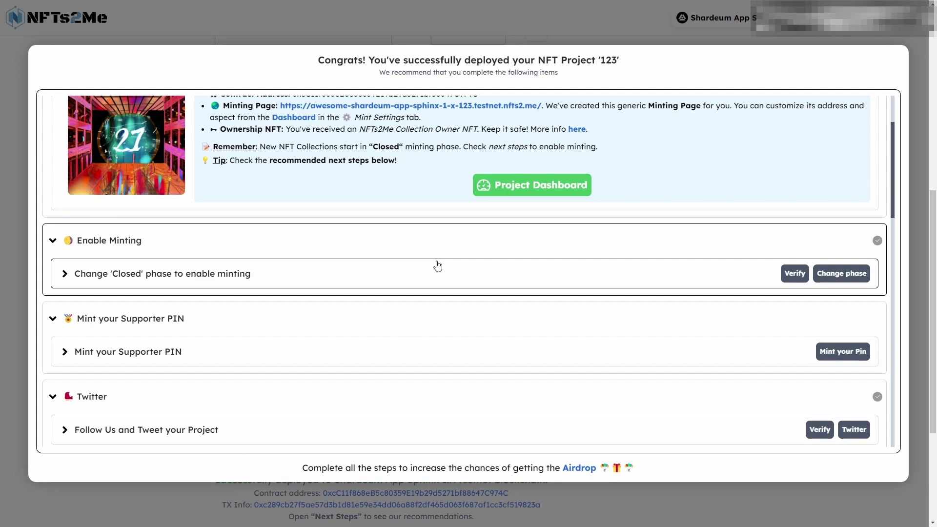
scroll(438, 265, down, 2)
scroll(438, 265, down, 1)
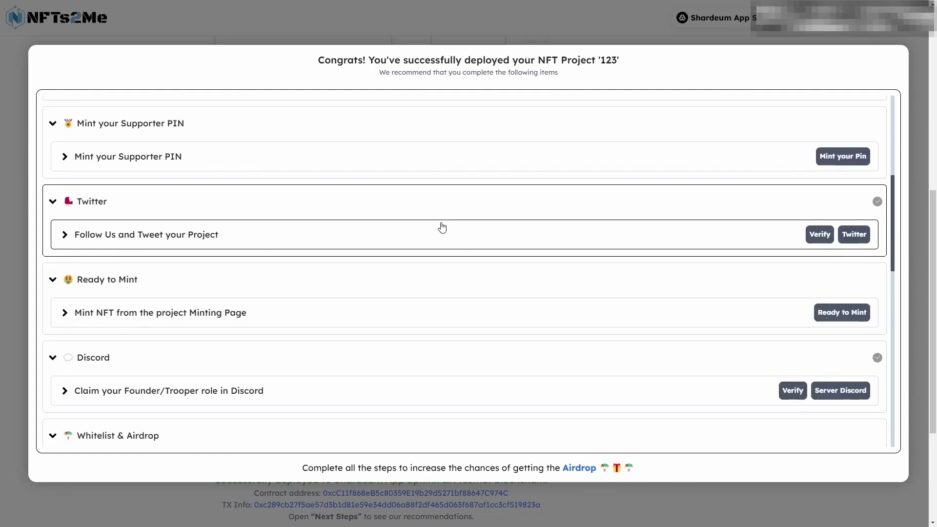
scroll(443, 227, down, 2)
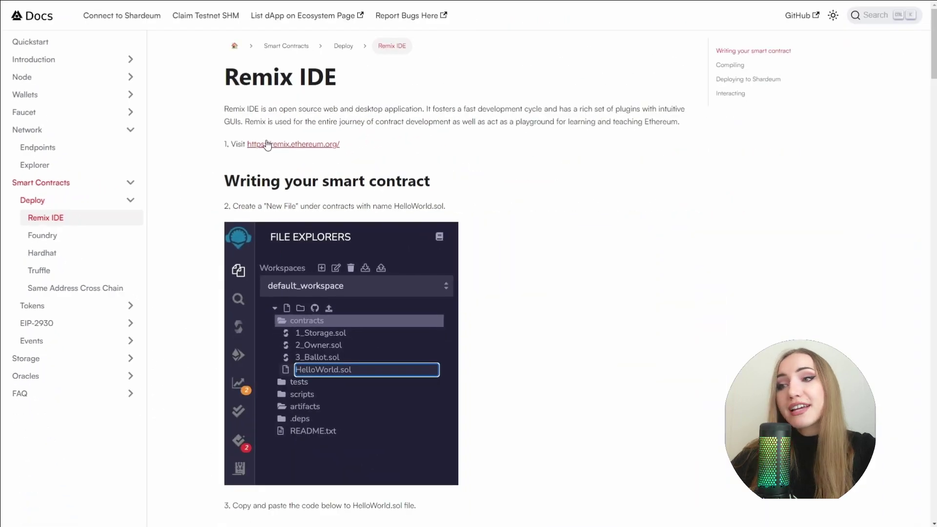
scroll(266, 139, down, 3)
scroll(266, 139, down, 3)
scroll(266, 139, down, 3)
scroll(266, 139, down, 3)
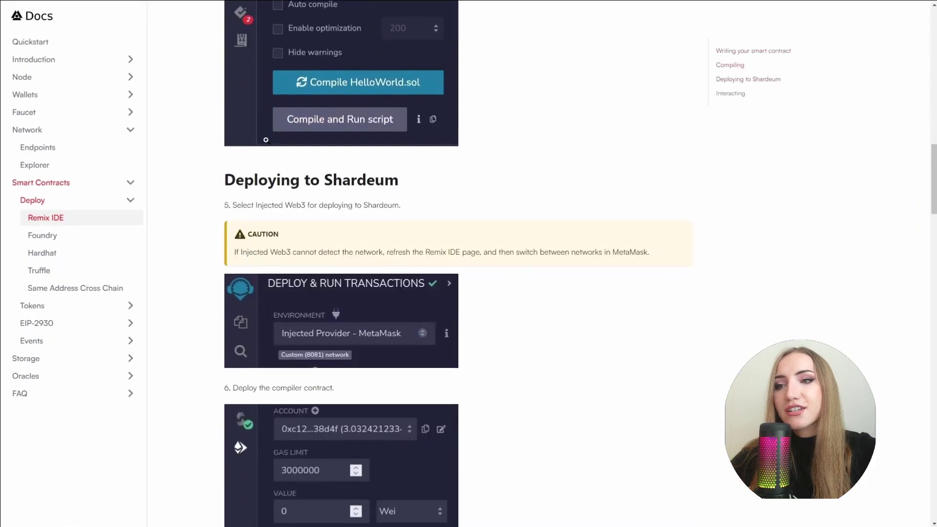
scroll(266, 140, down, 3)
scroll(266, 141, up, 3)
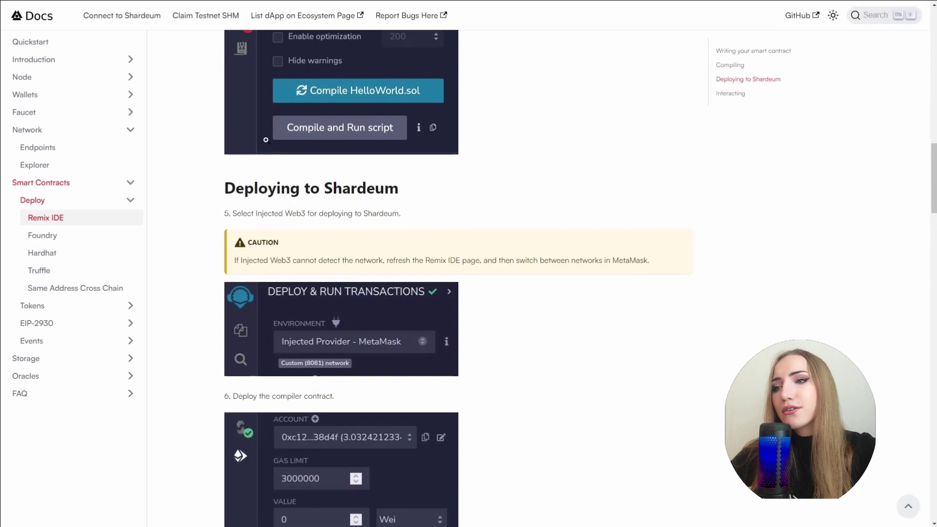
scroll(266, 139, up, 8)
scroll(266, 139, up, 3)
scroll(266, 139, up, 4)
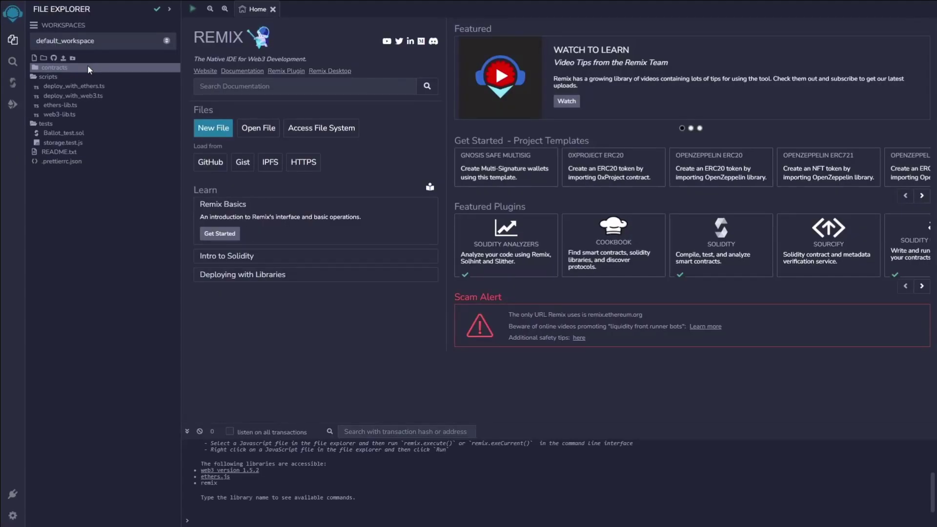
Add a new file named HelloWorld under the contracts folder
click(87, 65)
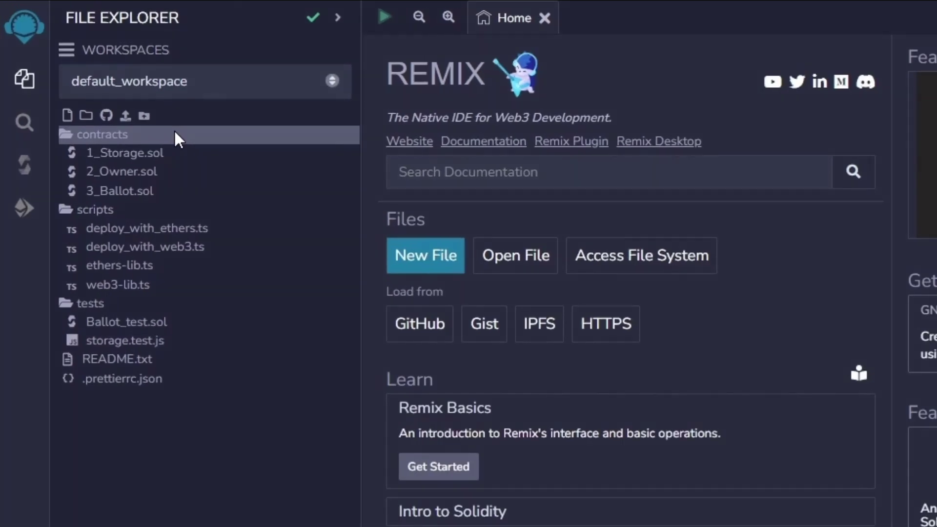
right_click(173, 132)
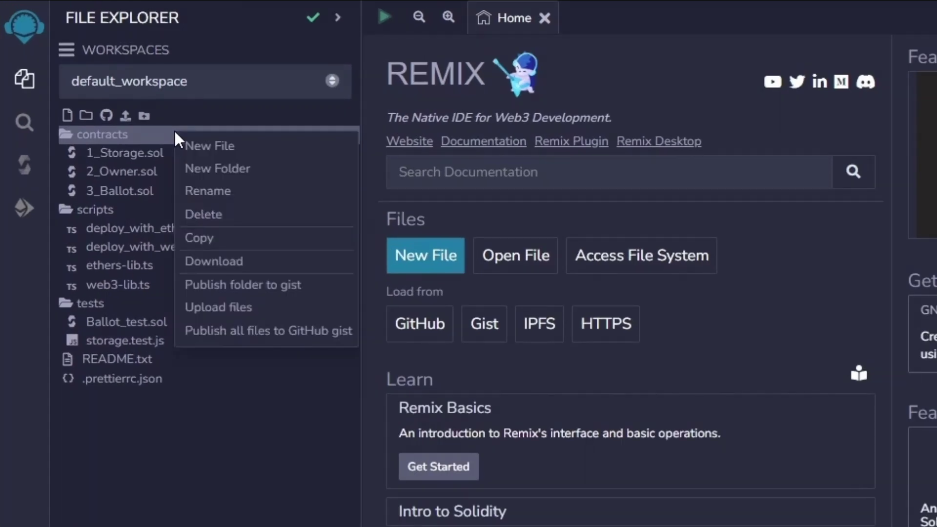
click(200, 150)
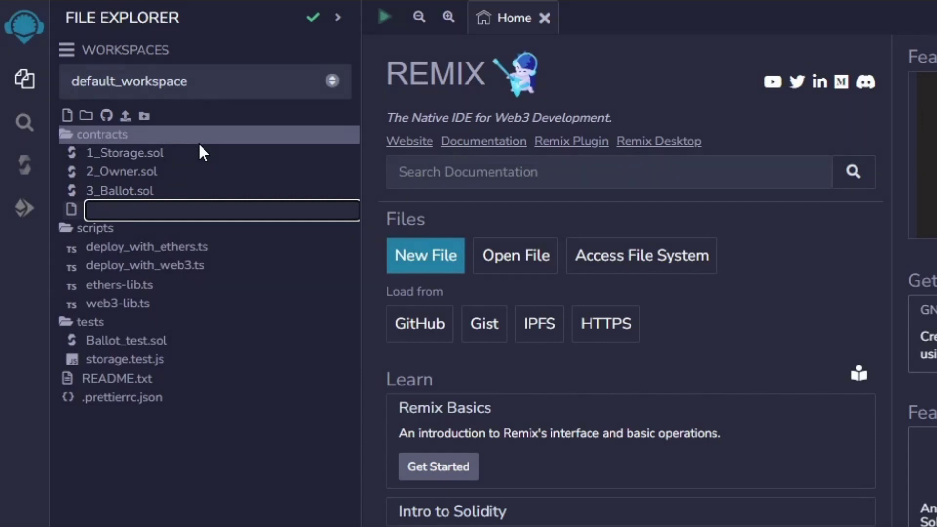
text(Hel)
text(loWo)
text(rld)
key(Return)
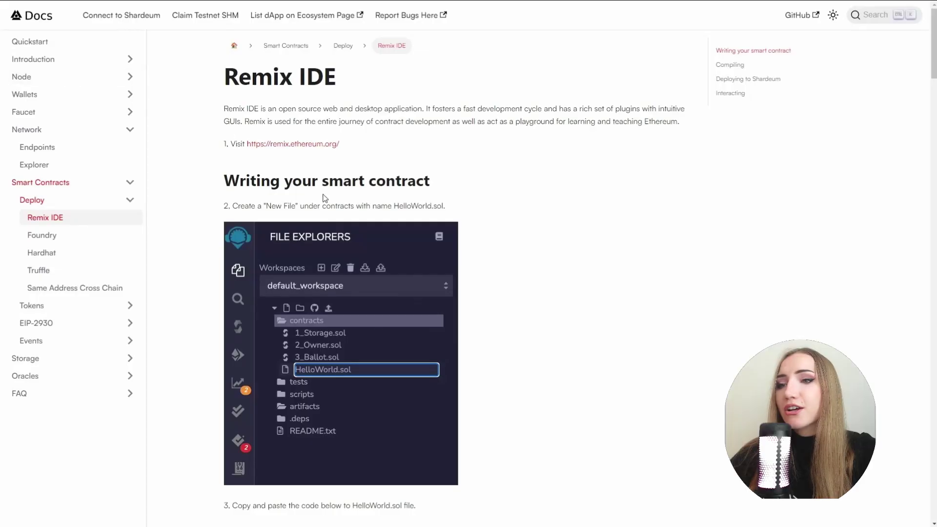
scroll(324, 201, down, 3)
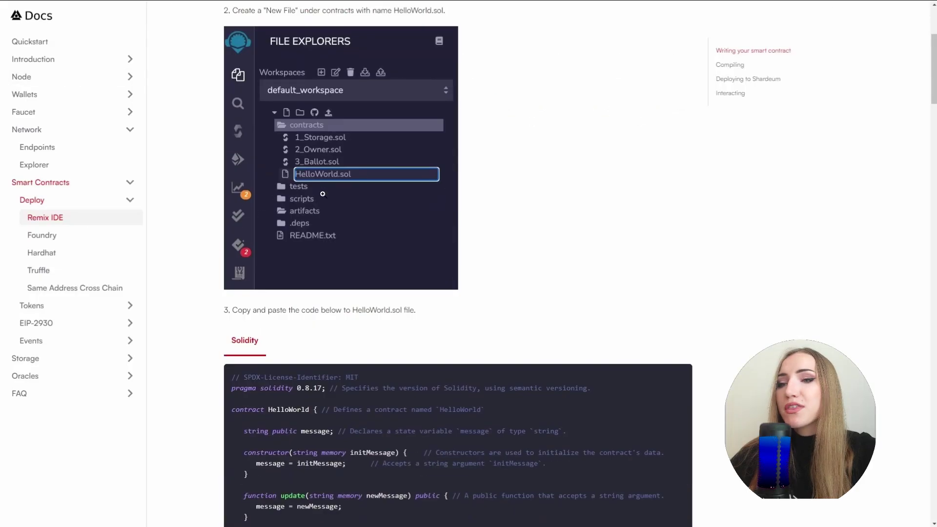
scroll(323, 212, down, 2)
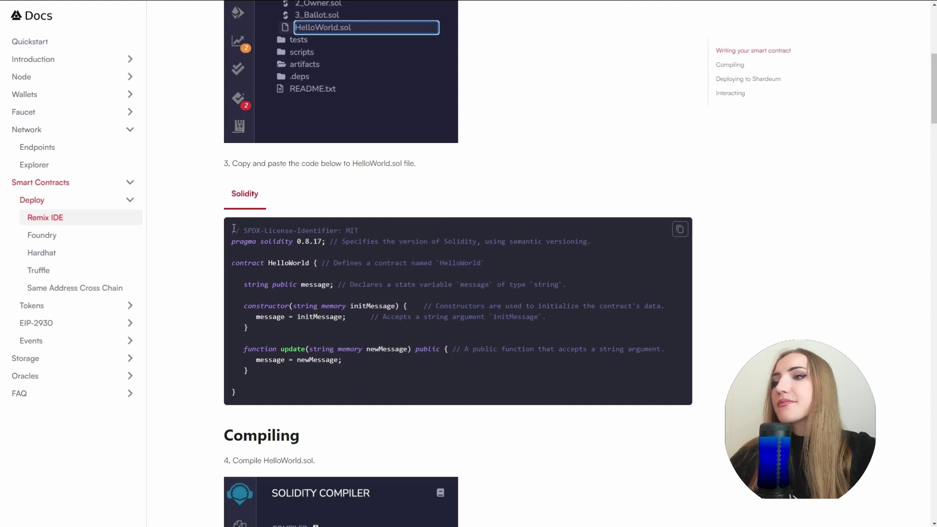
Paste the docs' HelloWorld contract code into HelloWorld.sol, accepting the paste alert
mouse_move(232, 230)
mouse_down()
mouse_move(273, 309)
mouse_move(281, 379)
mouse_up()
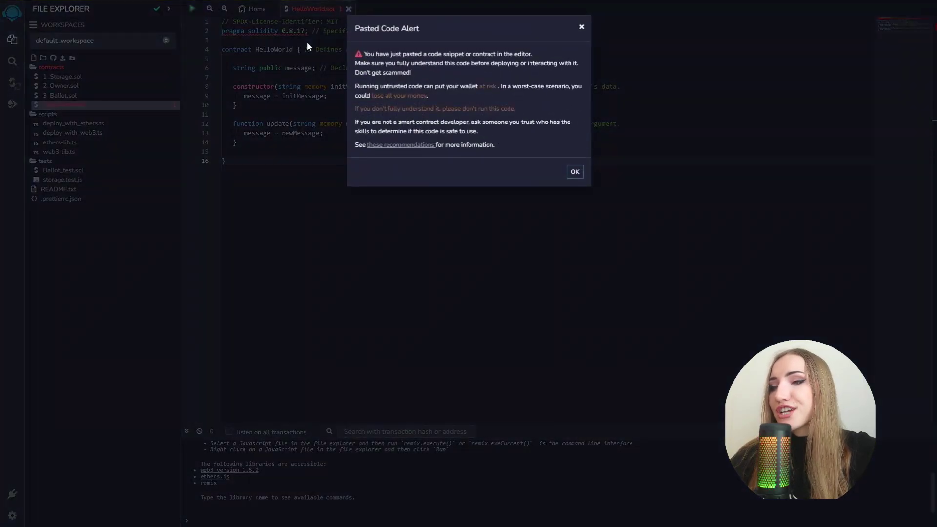
click(575, 172)
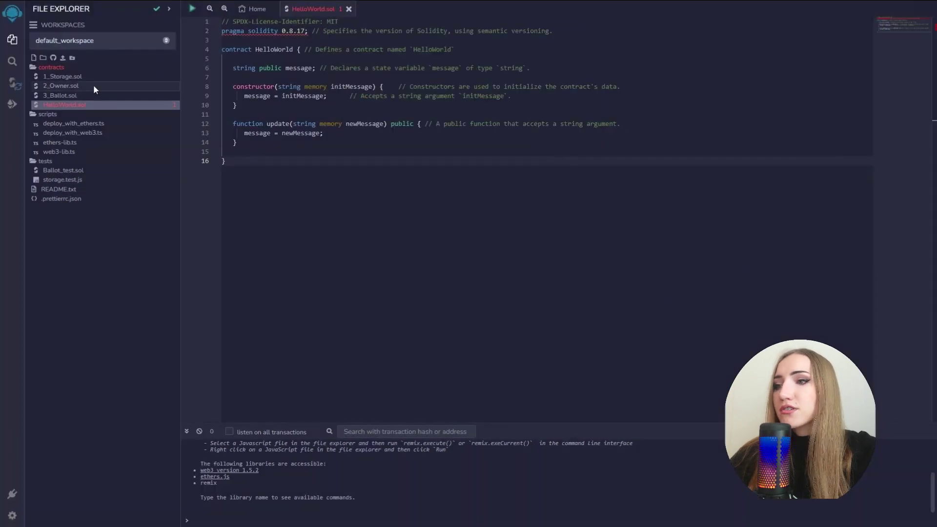
click(11, 84)
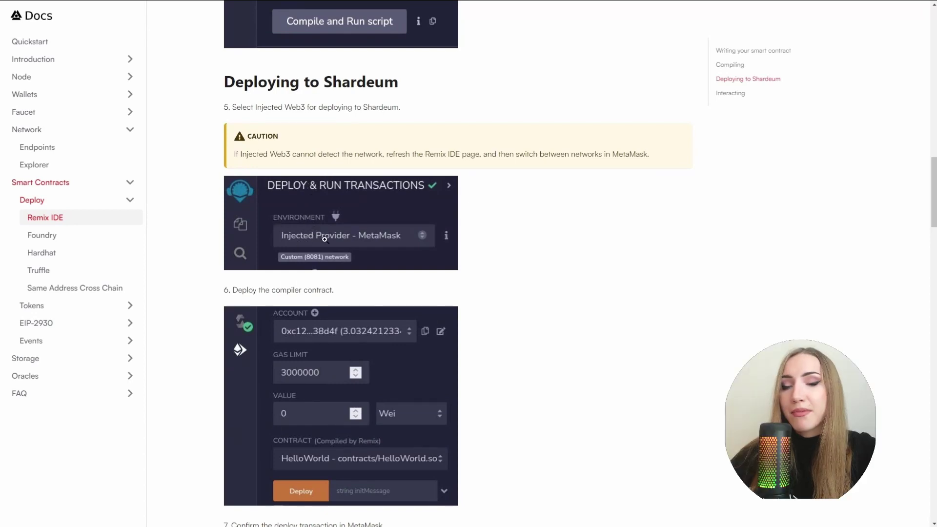
scroll(396, 239, up, 2)
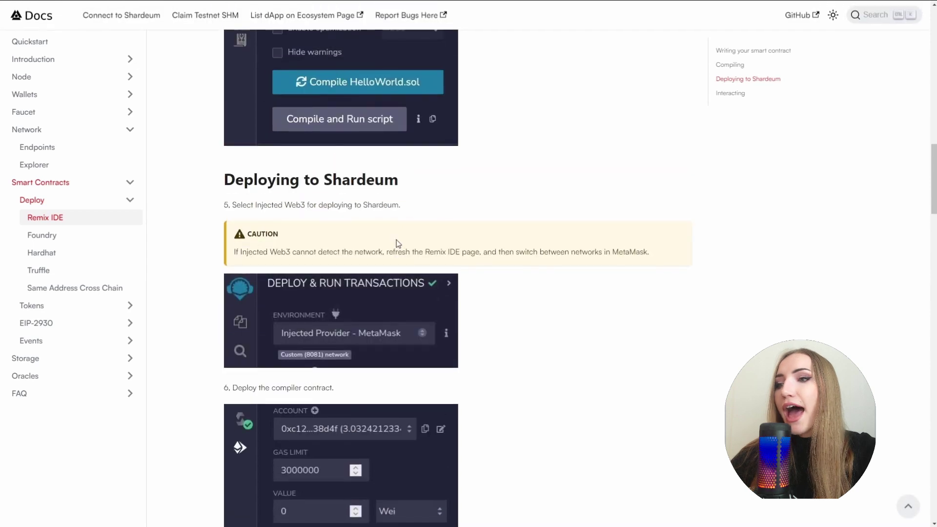
scroll(396, 239, down, 1)
scroll(392, 278, down, 2)
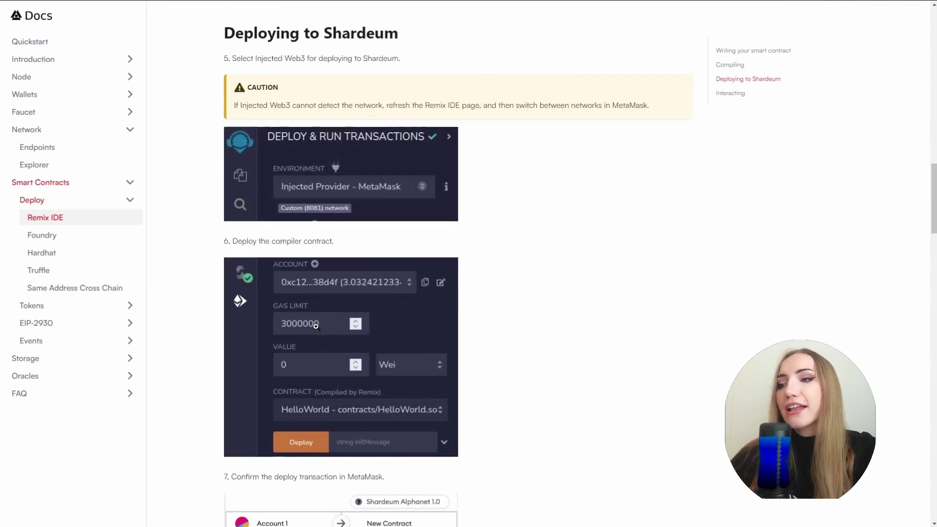
scroll(316, 325, down, 5)
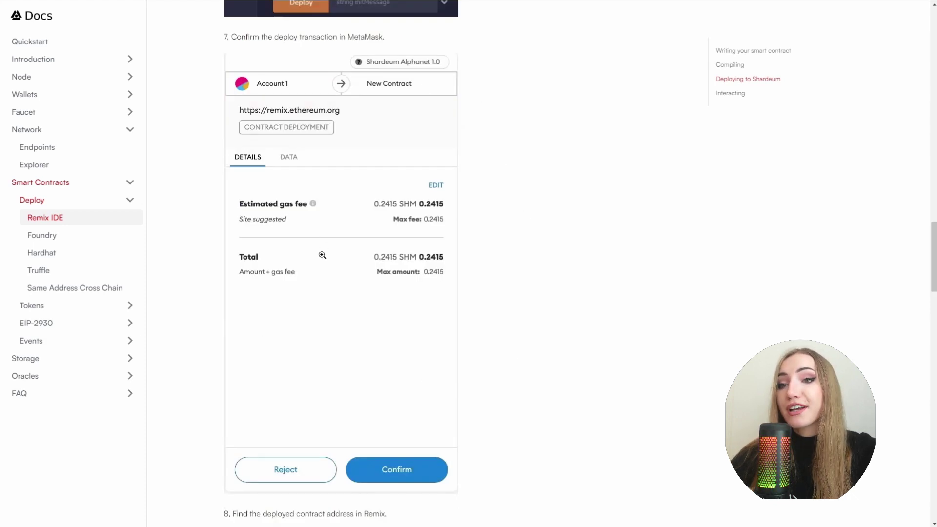
scroll(322, 255, down, 1)
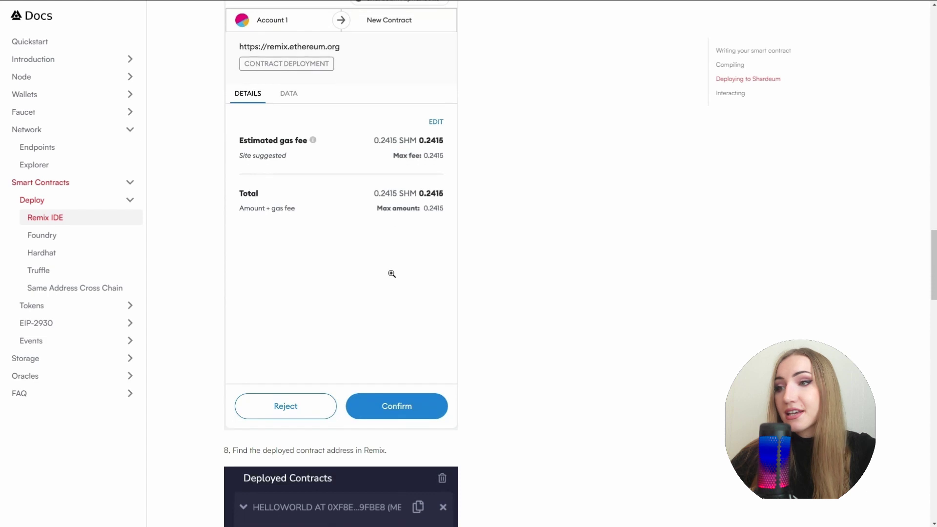
scroll(392, 272, down, 2)
scroll(390, 273, down, 2)
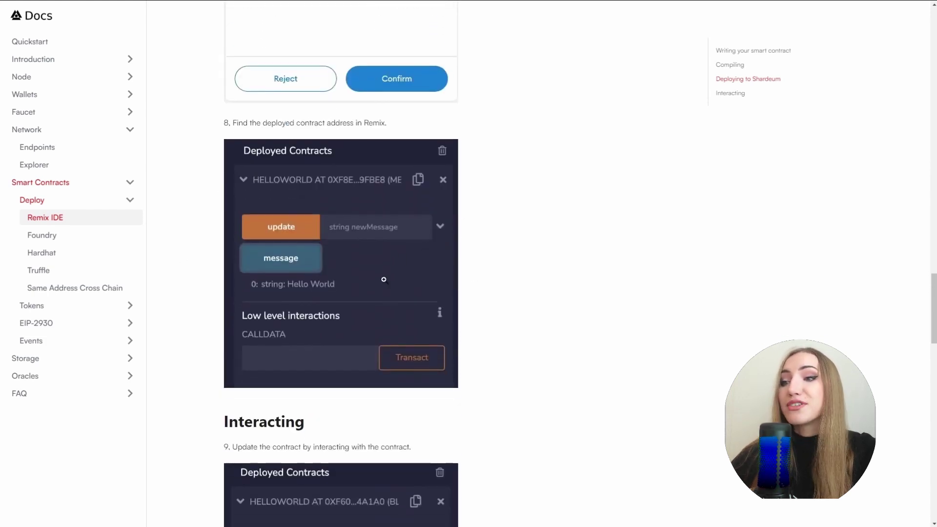
scroll(383, 279, down, 2)
scroll(379, 289, down, 1)
scroll(375, 299, down, 1)
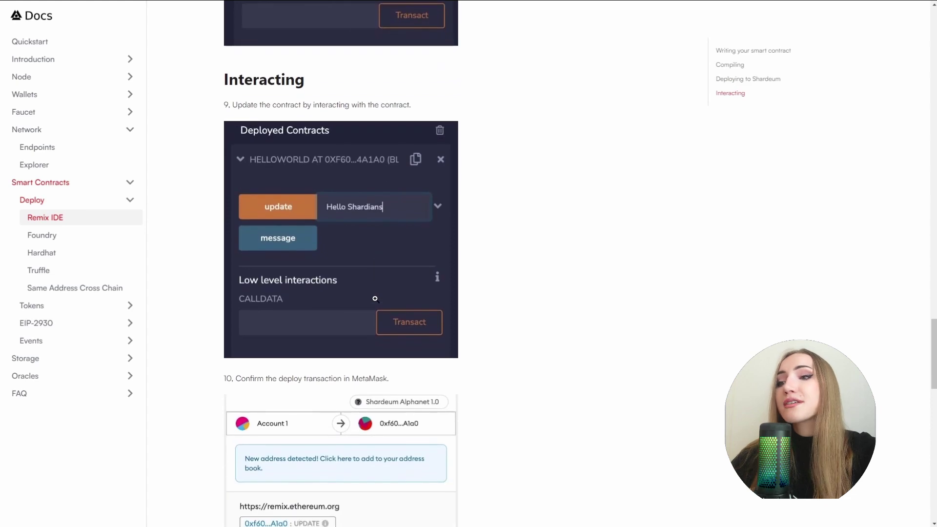
scroll(375, 298, down, 2)
scroll(375, 298, down, 1)
scroll(376, 299, down, 1)
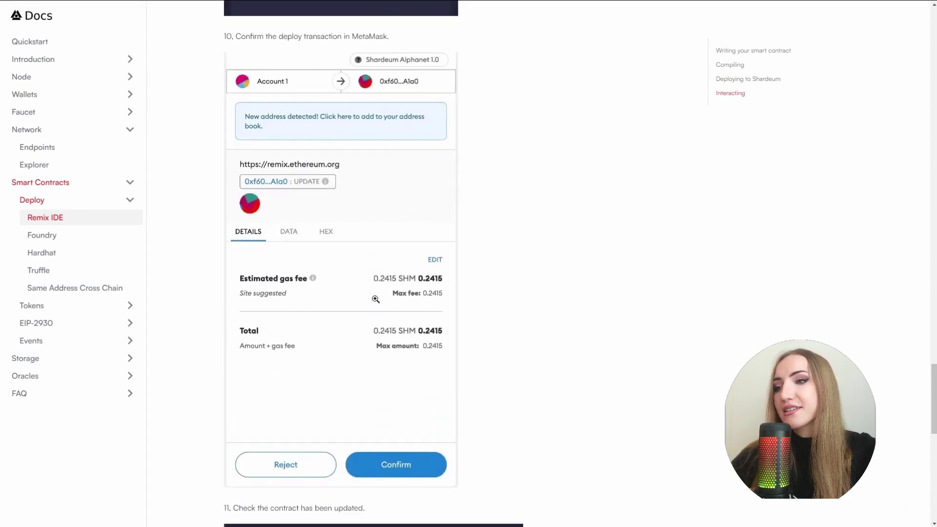
scroll(376, 299, down, 3)
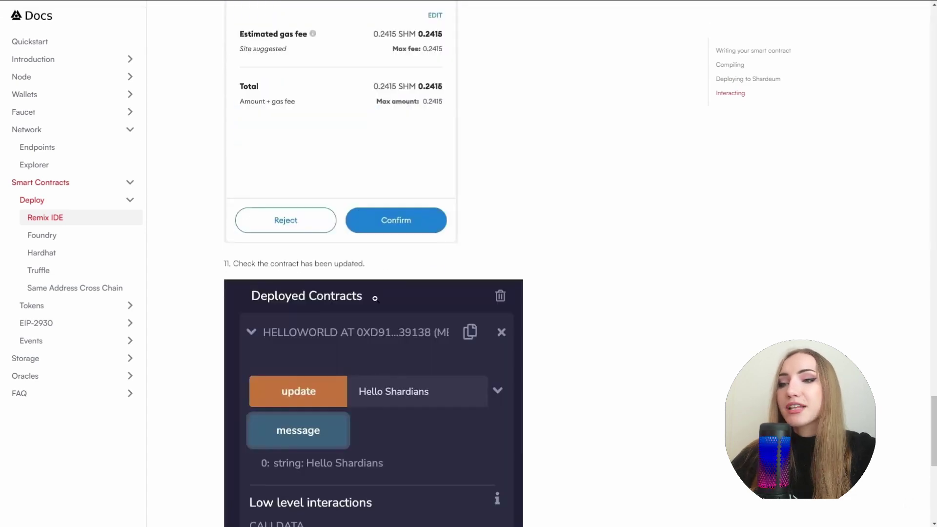
scroll(375, 298, down, 1)
scroll(376, 299, down, 1)
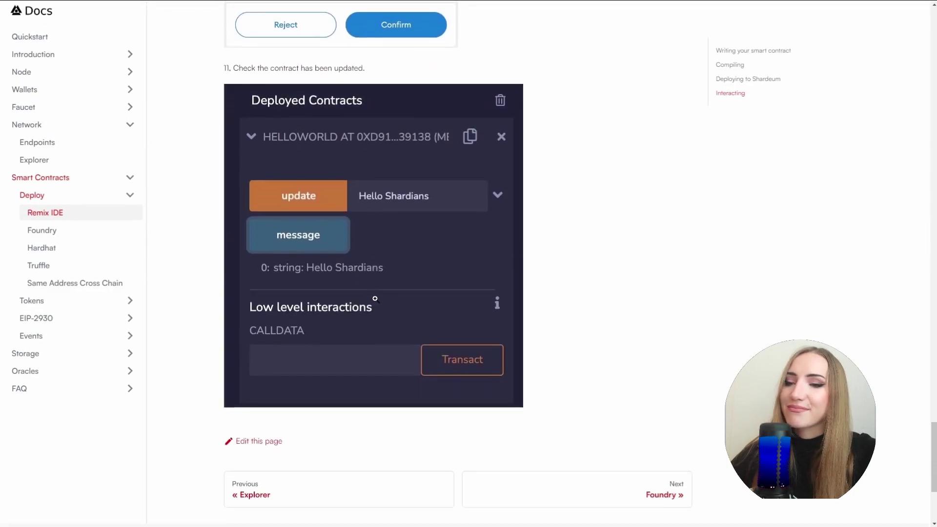